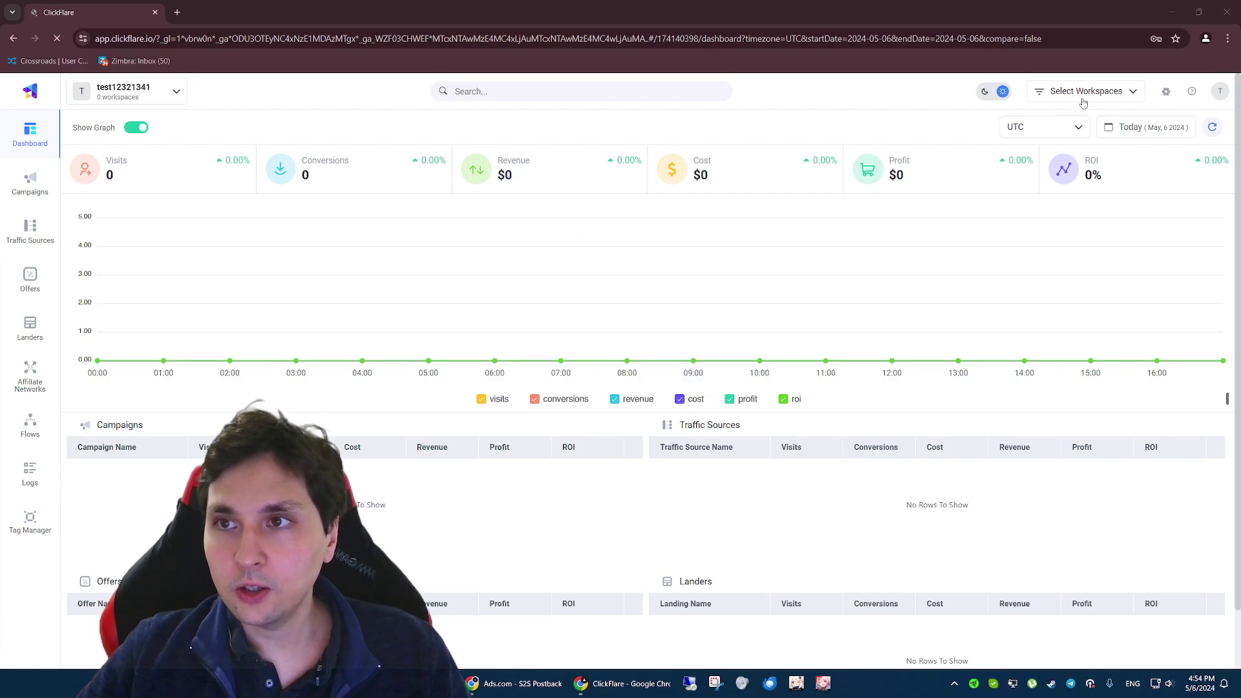
Step: Start a new Ads revenue stream integration in the account settings and name it Ads.com
click(1167, 94)
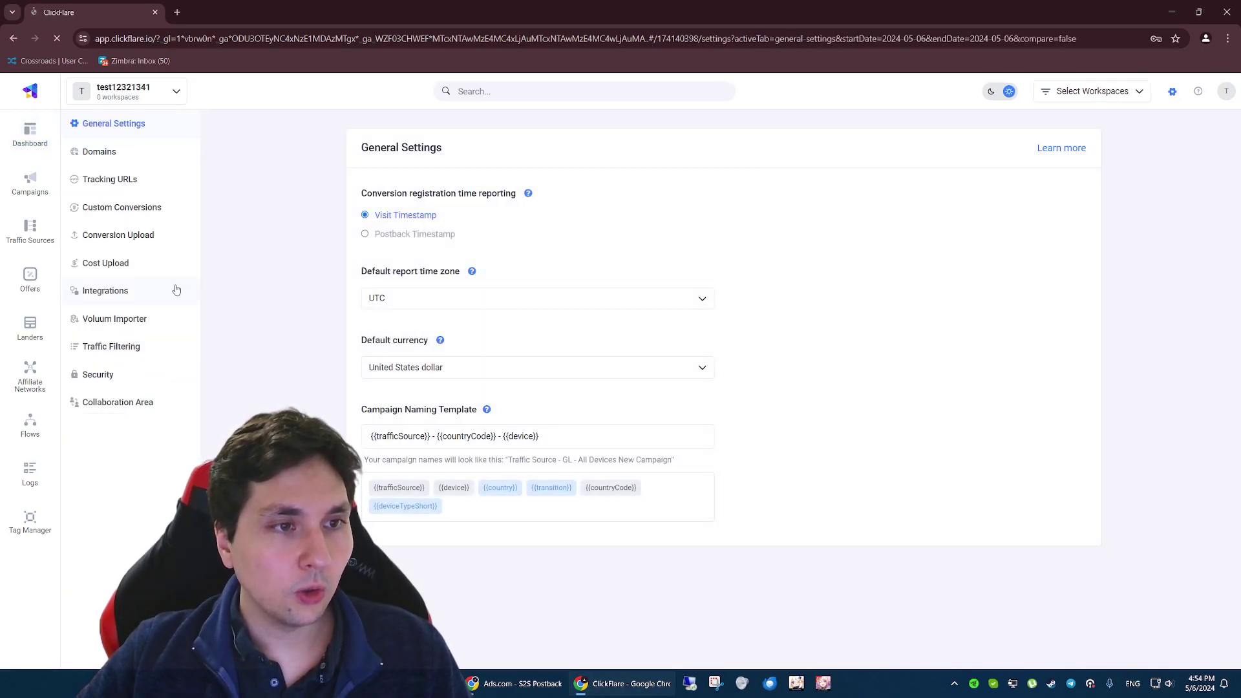
click(152, 298)
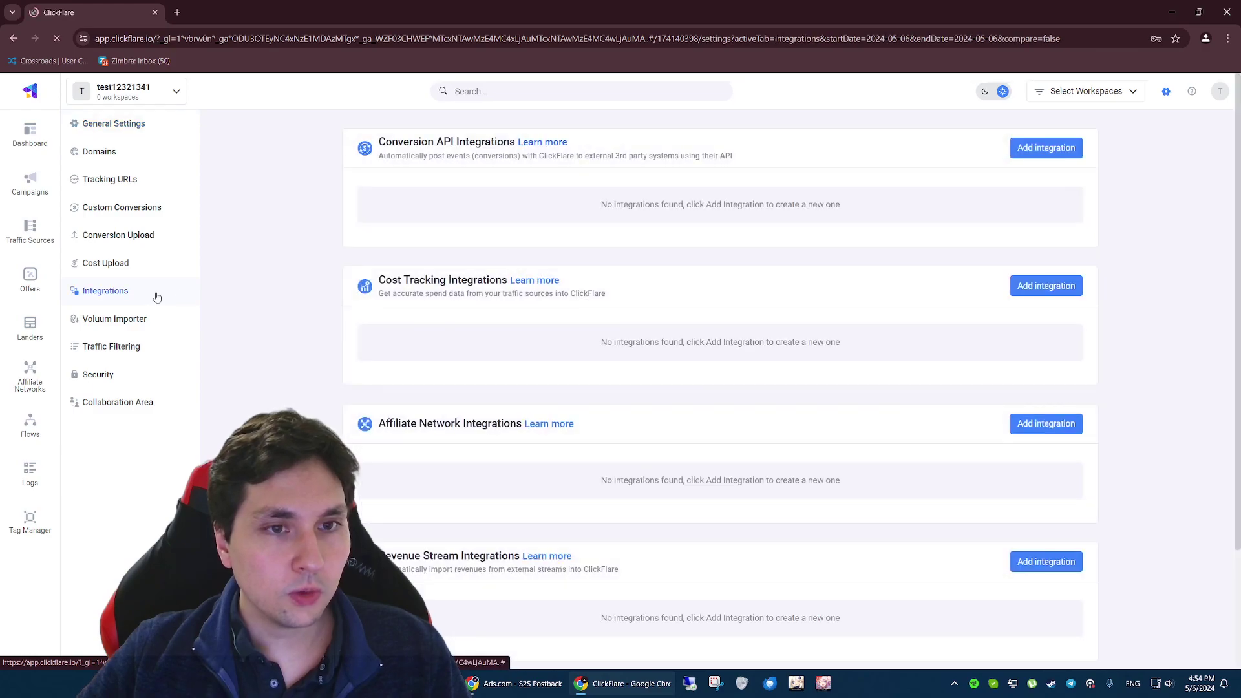
scroll(566, 263, down, 1)
scroll(566, 263, down, 1)
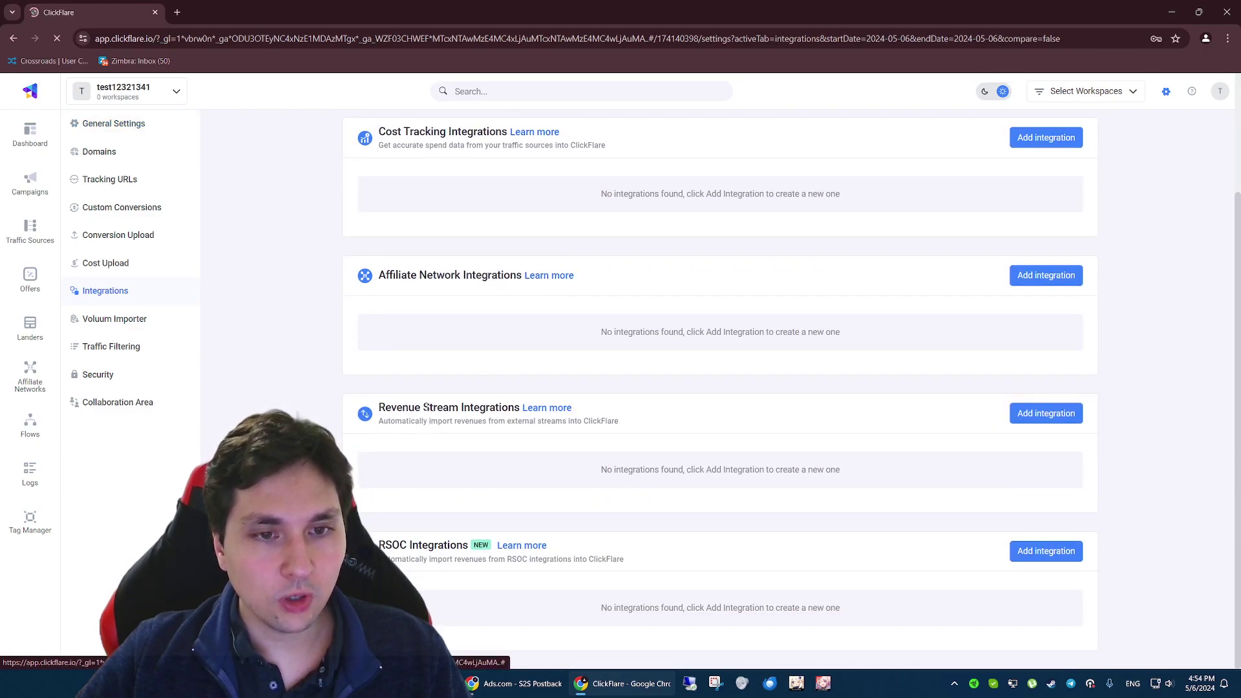
click(1030, 417)
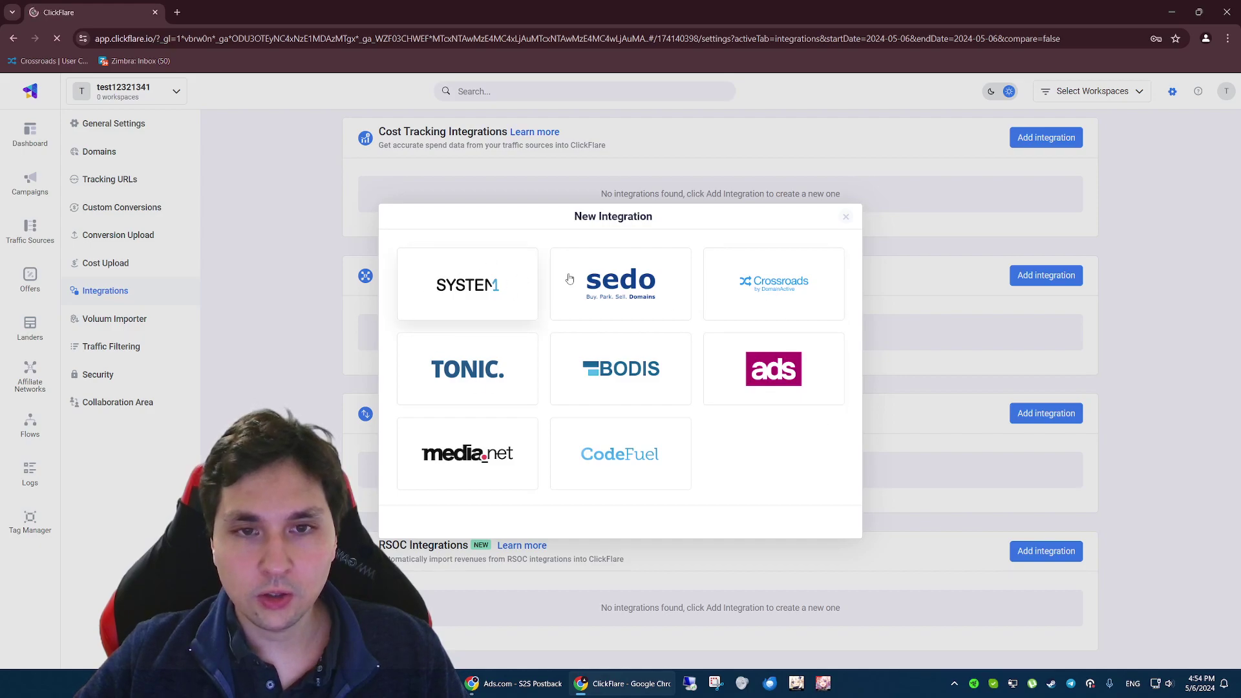
click(748, 376)
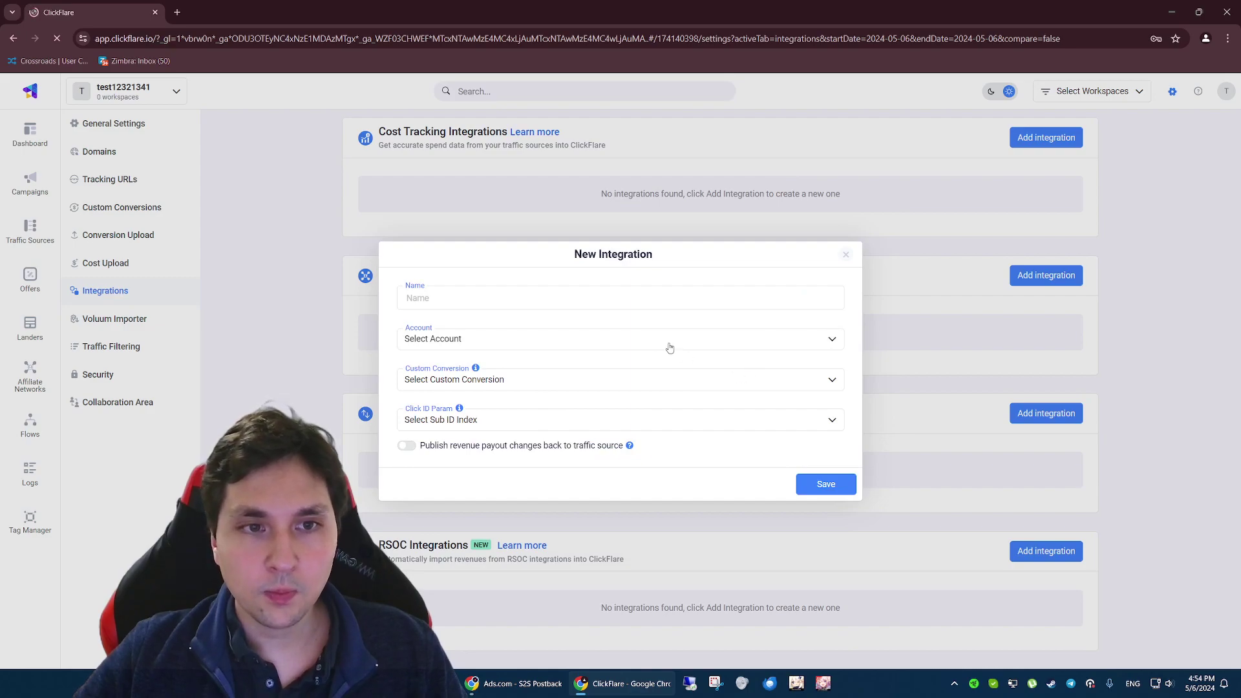
click(499, 296)
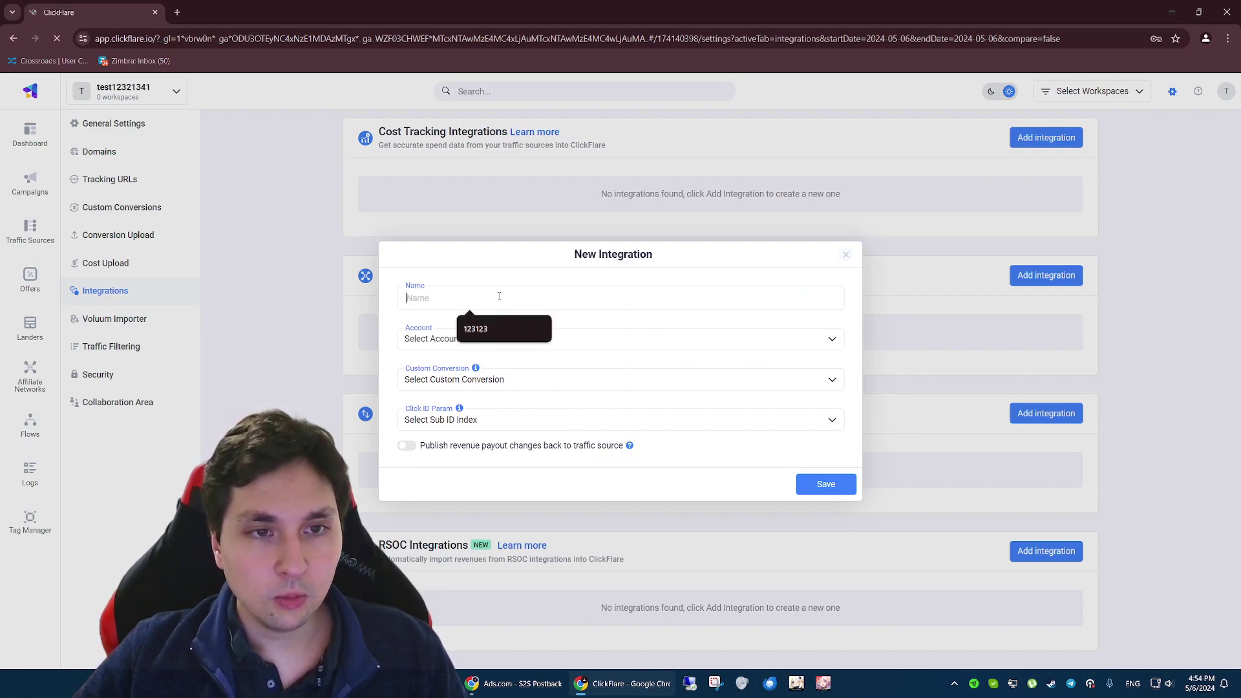
text(A)
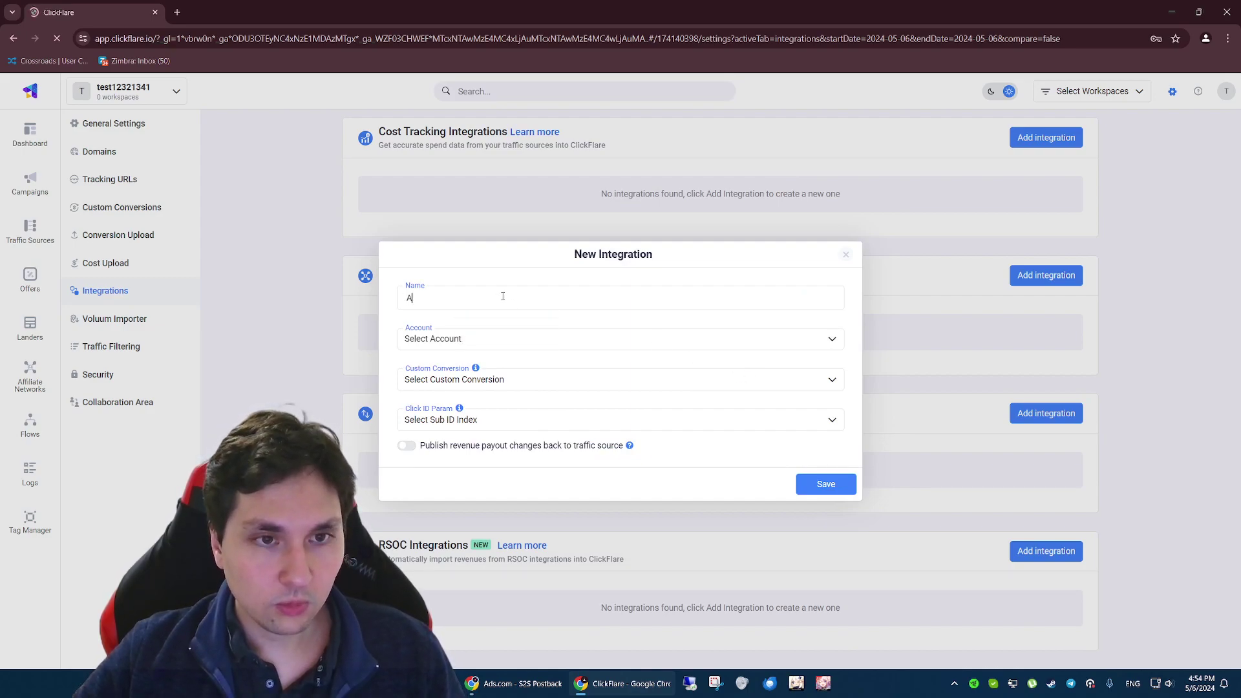
text(ds.com)
Step: View the new account form's credential fields and the Ads.com site's navigation, and leave the account form unsaved
click(470, 343)
click(453, 393)
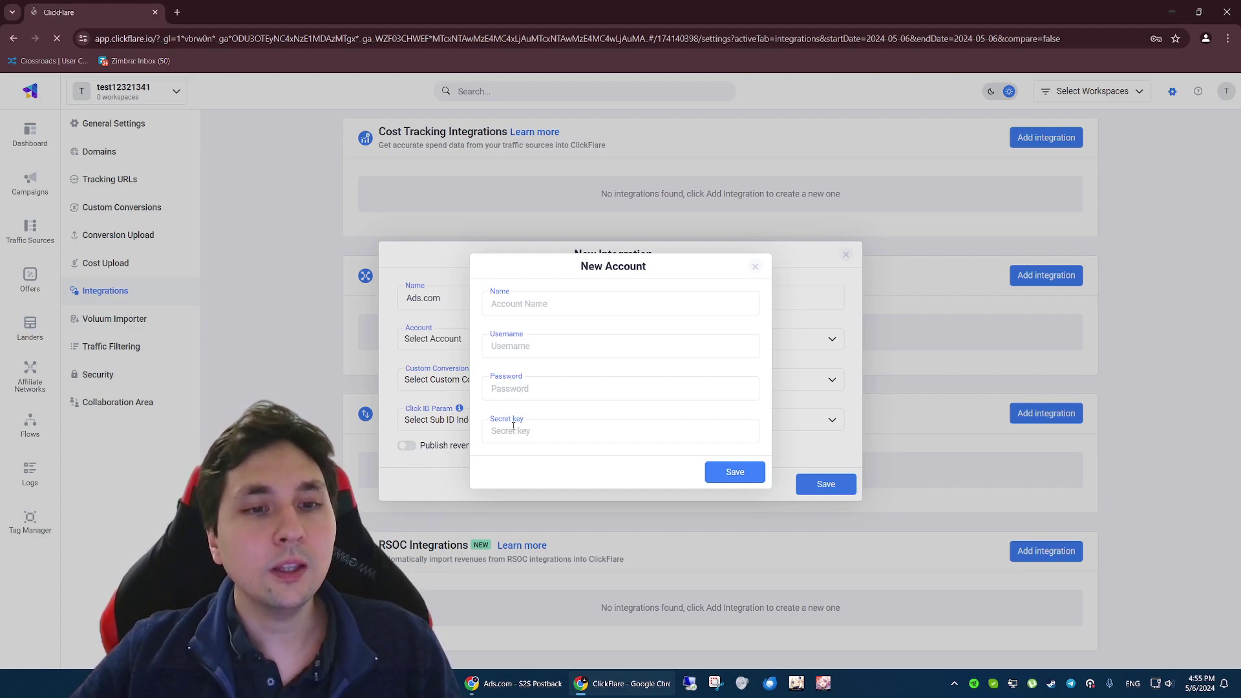
click(504, 689)
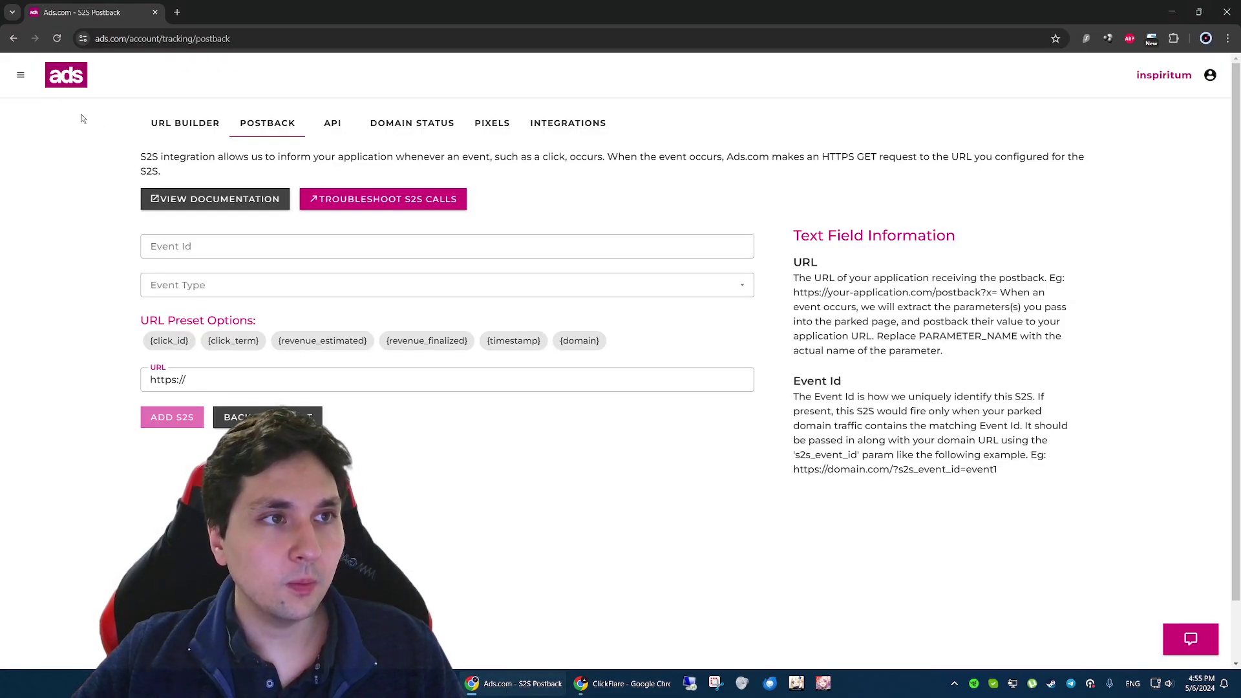
click(20, 75)
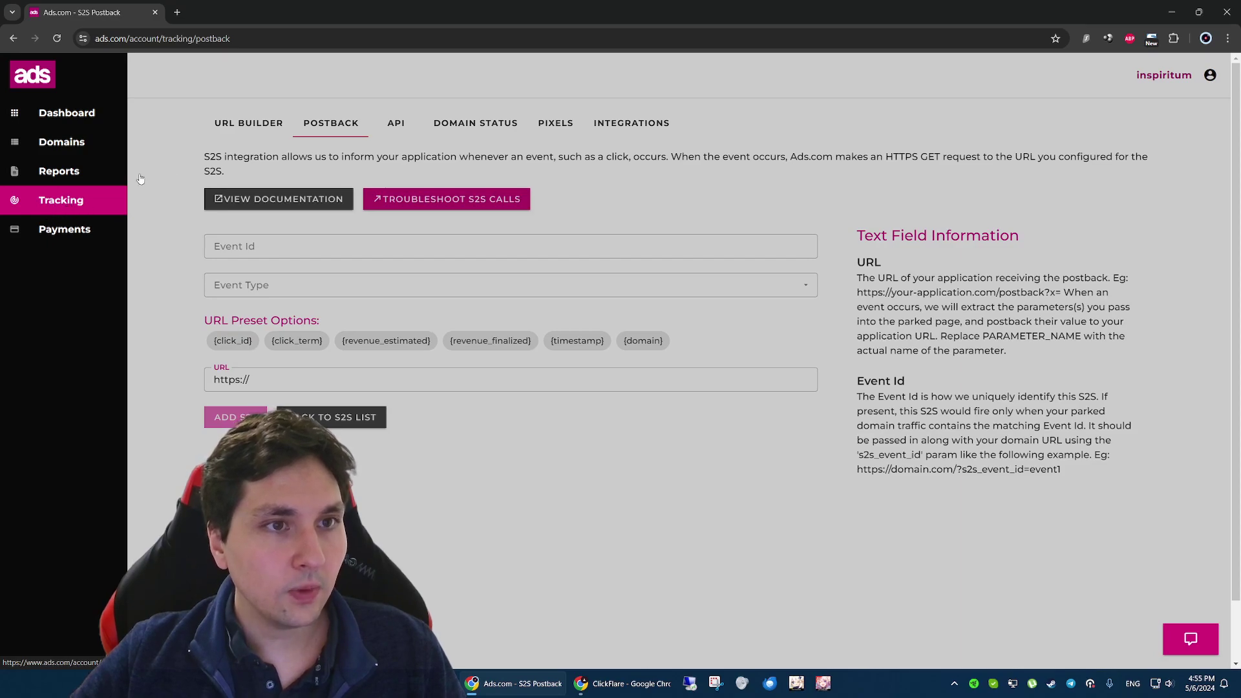
click(210, 154)
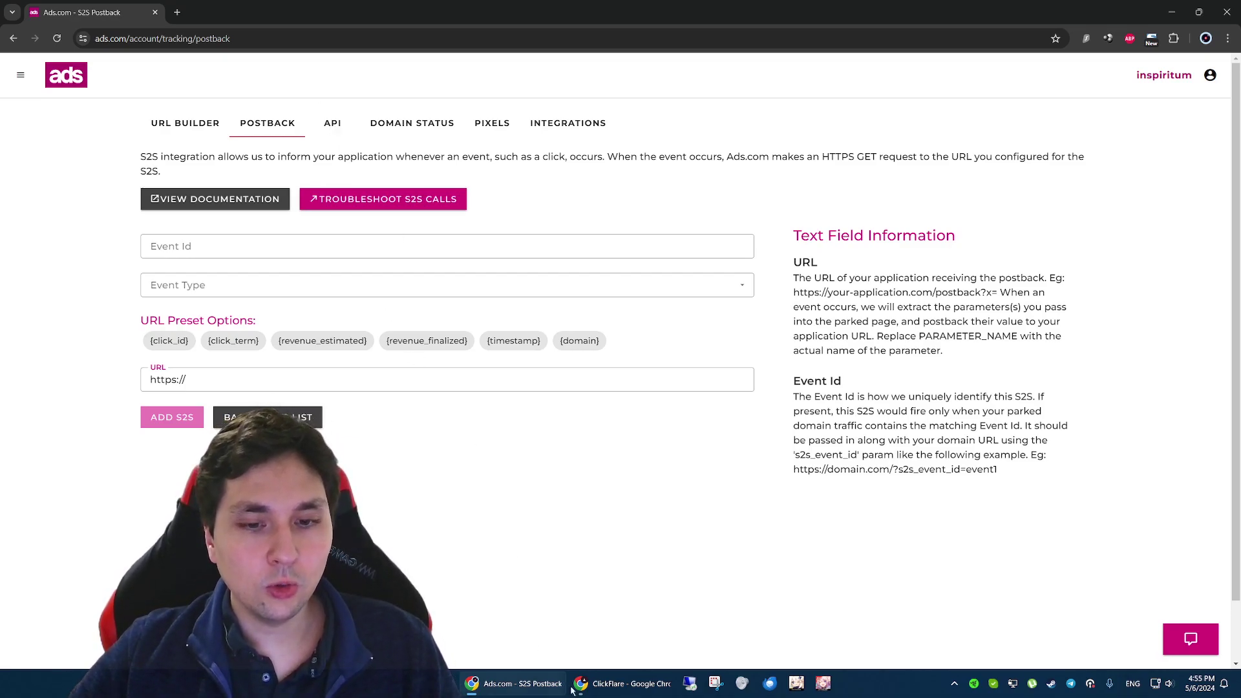
click(621, 685)
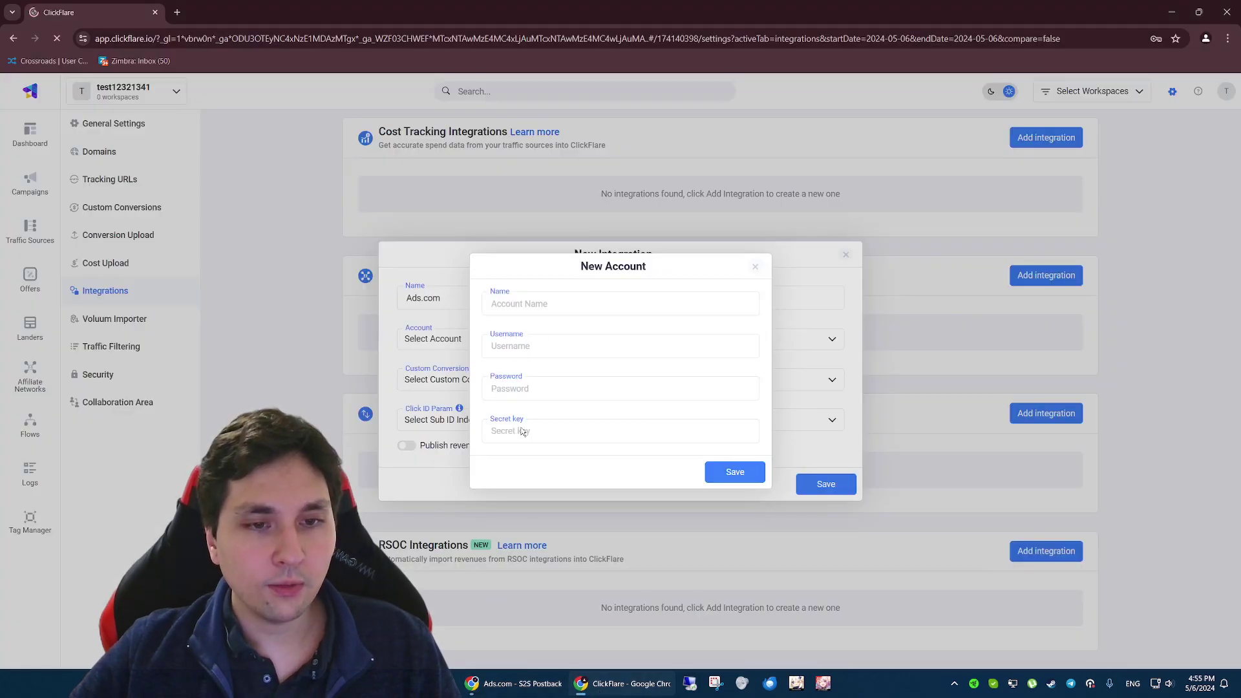
click(759, 265)
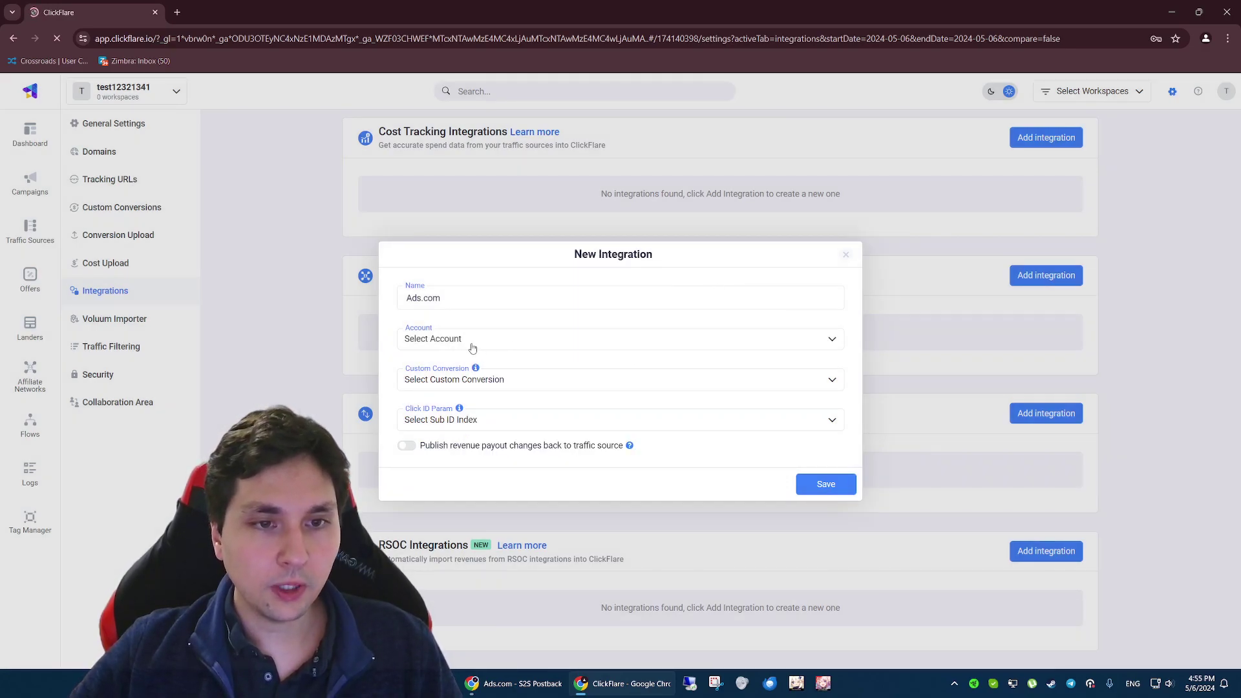
Step: Create a custom conversion named Search_click with the parameter search_click for the Ads.com integration
click(475, 383)
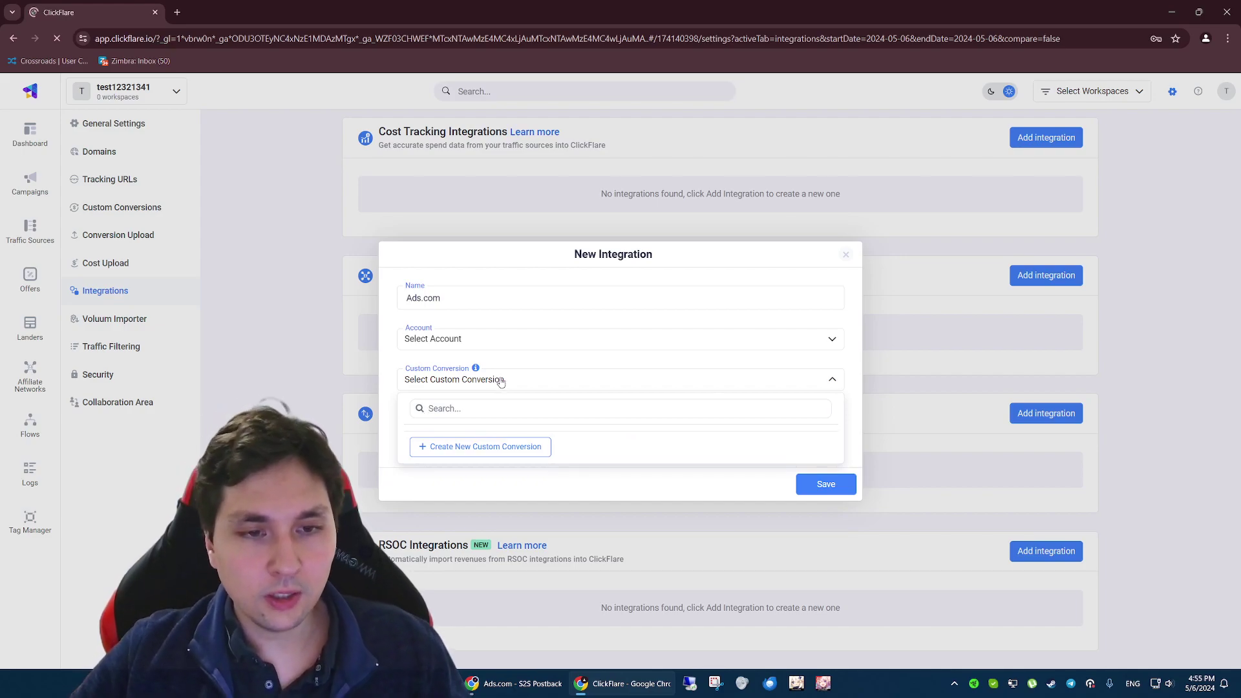
click(485, 452)
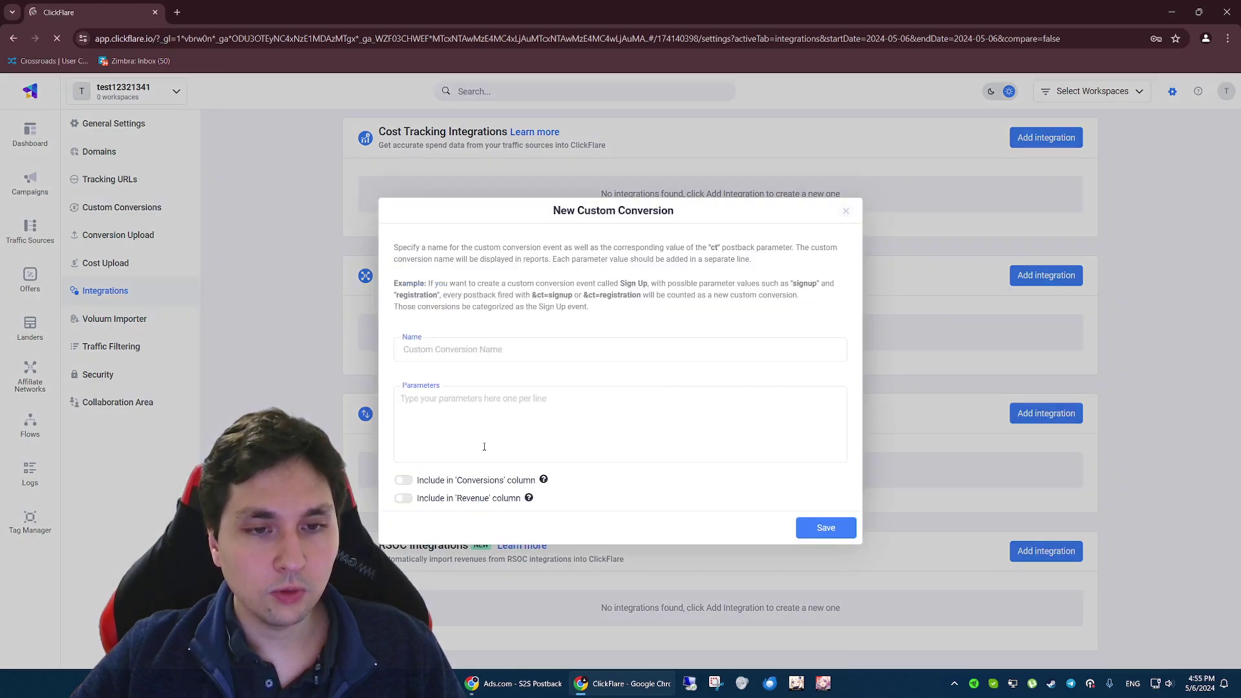
click(474, 351)
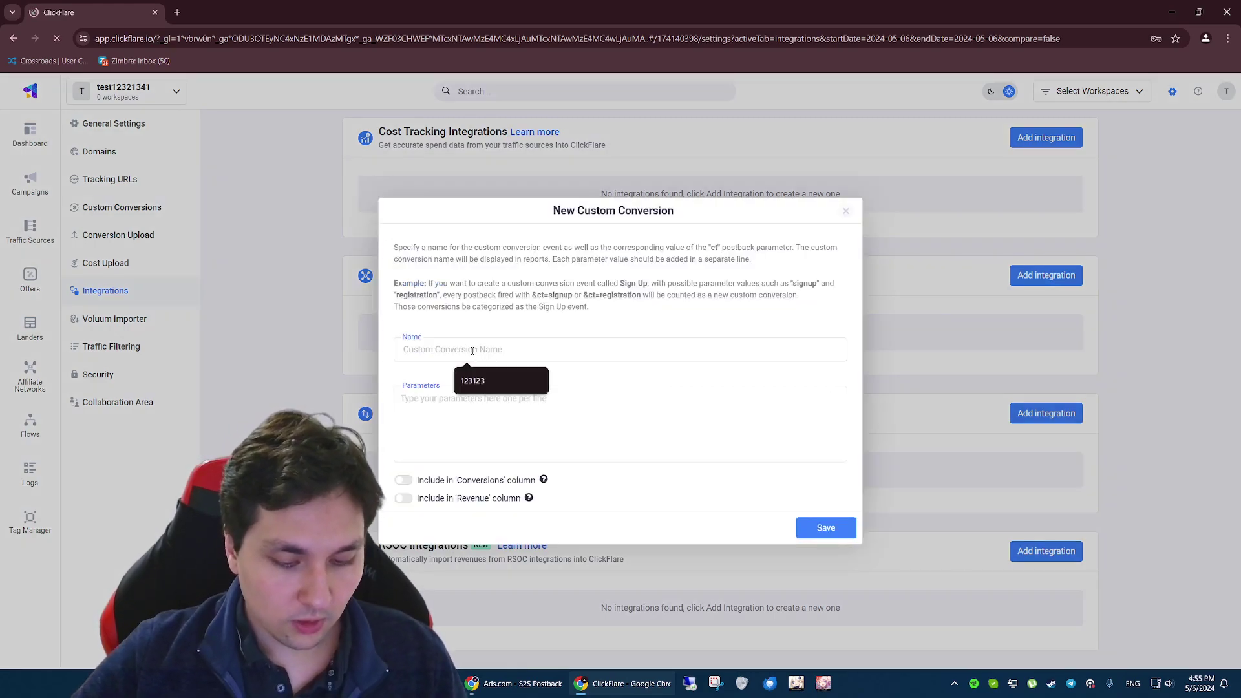
text(Search)
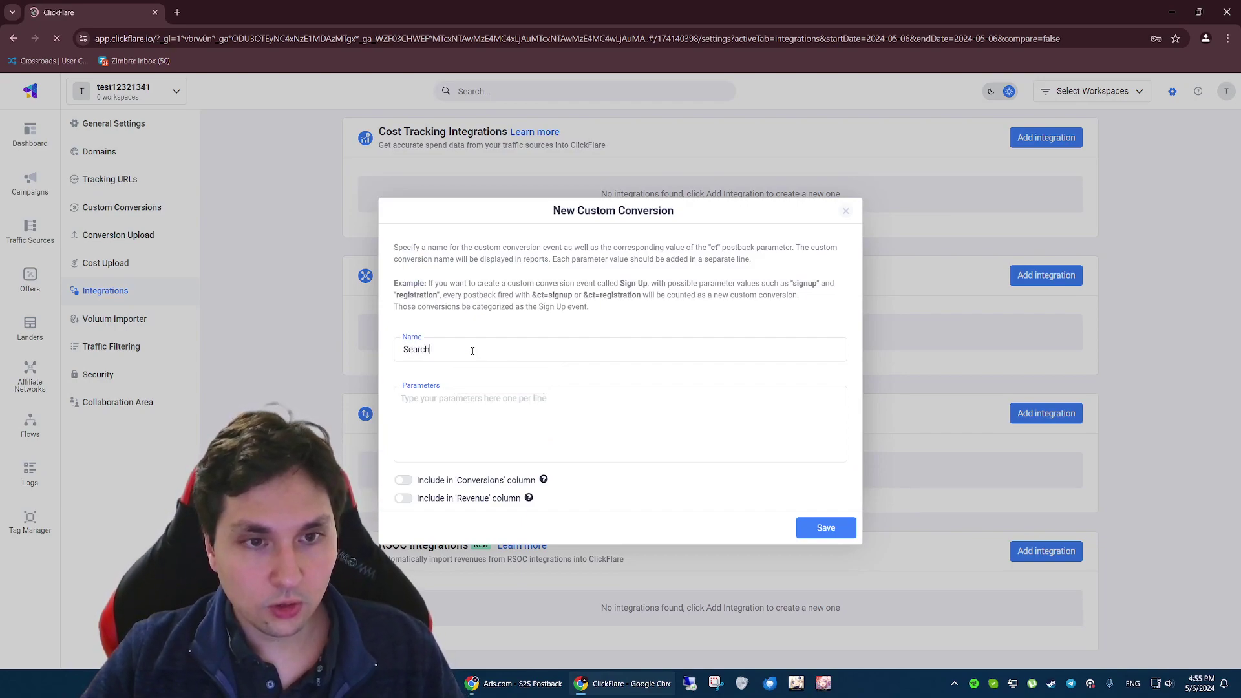
text(_click)
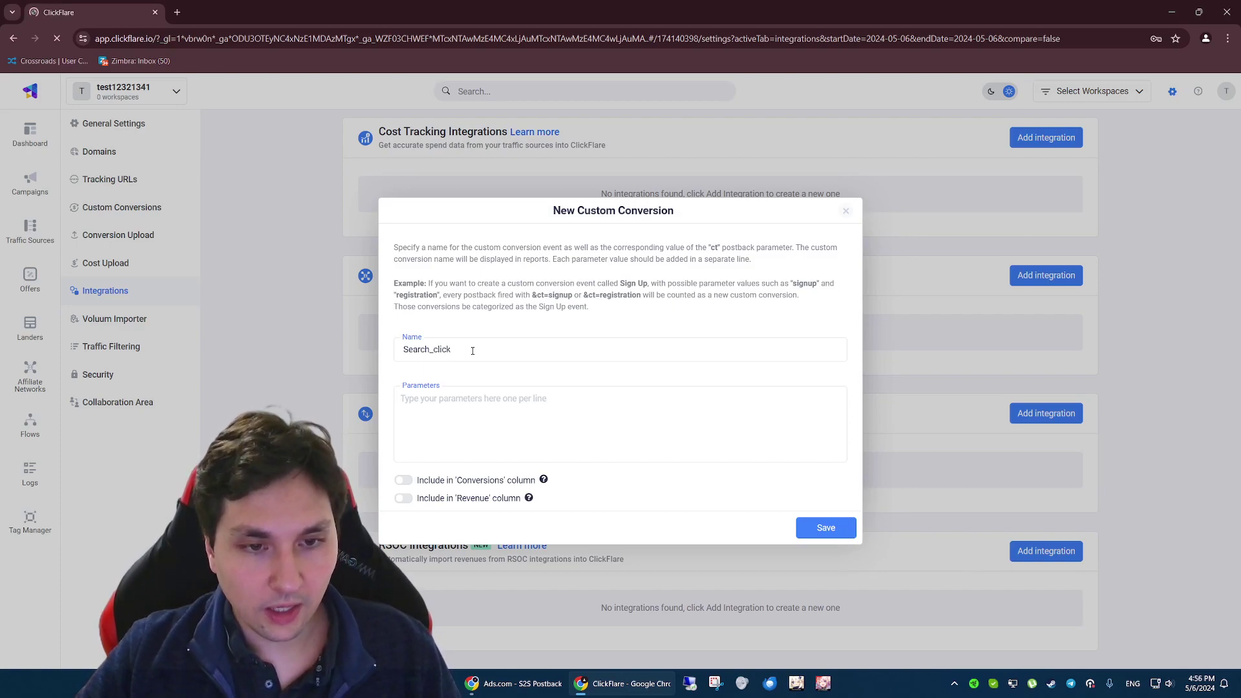
text(search_)
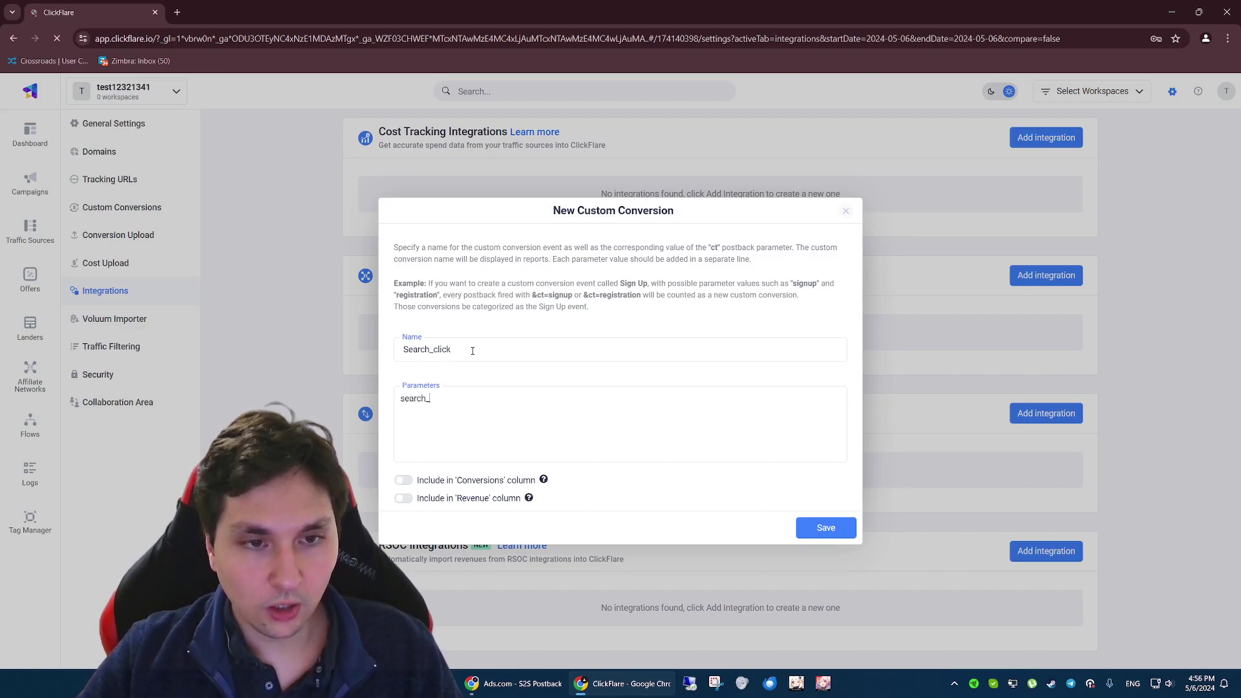
text(click)
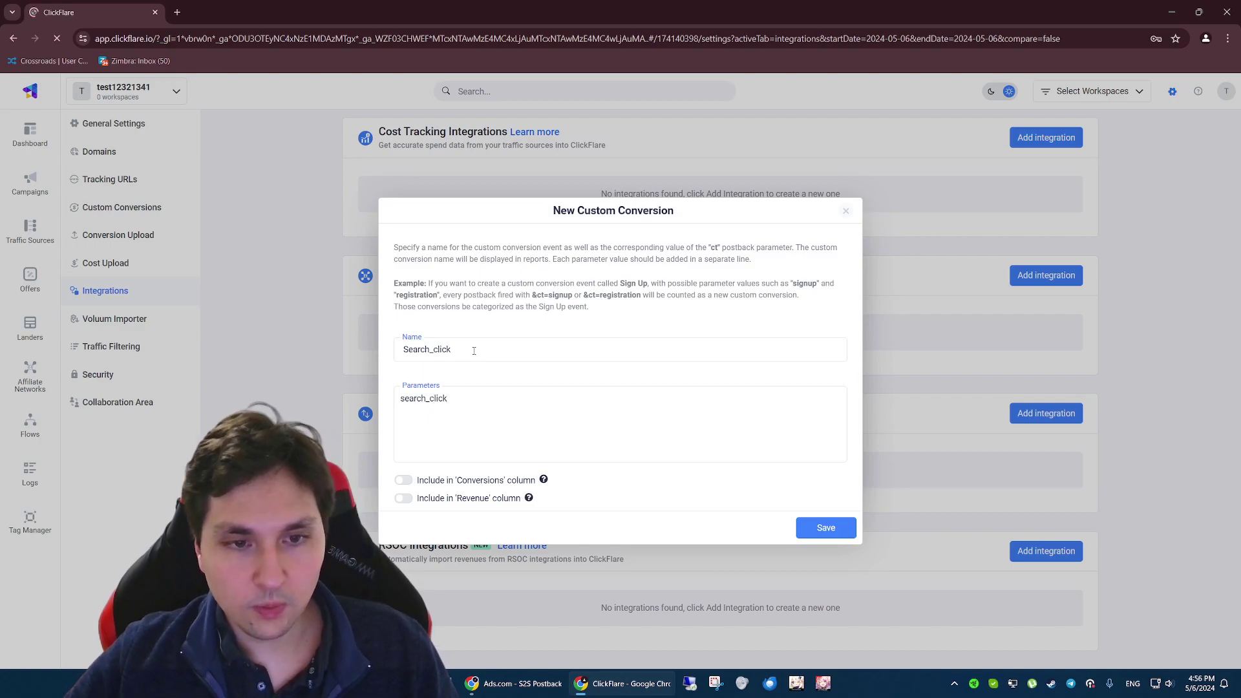
click(822, 537)
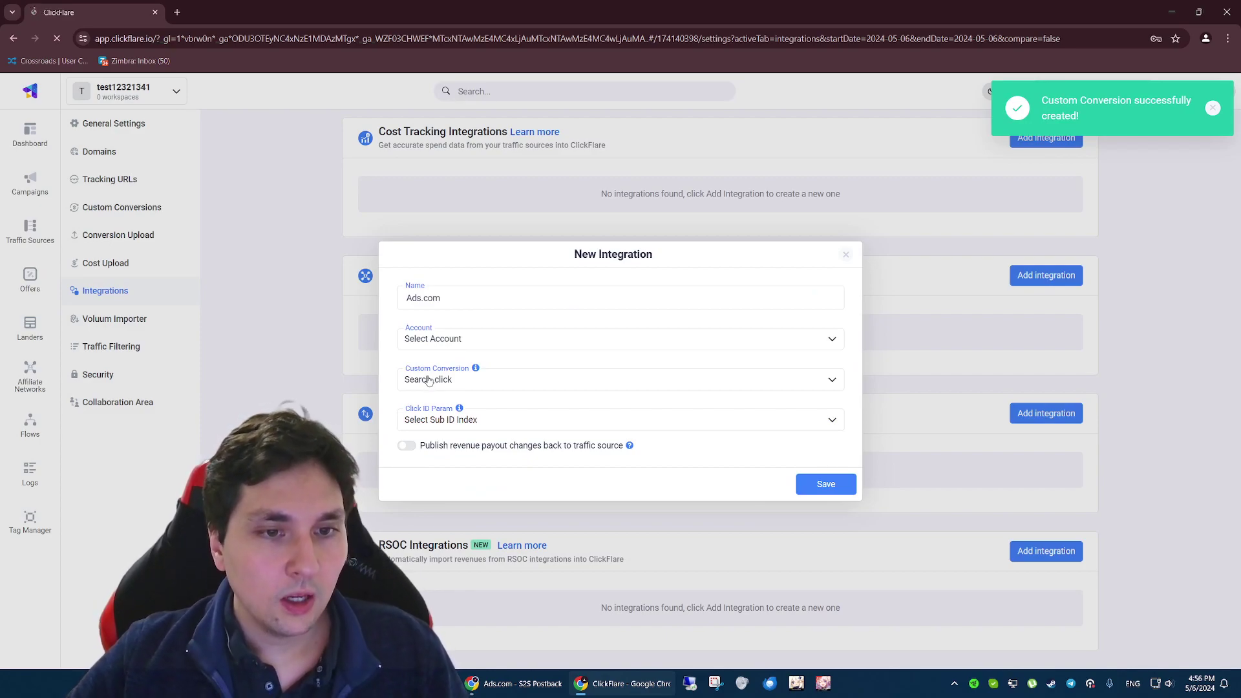
Step: Set the integration's click ID parameter to Sub ID 4, try to save it without an account, and close the form
click(444, 424)
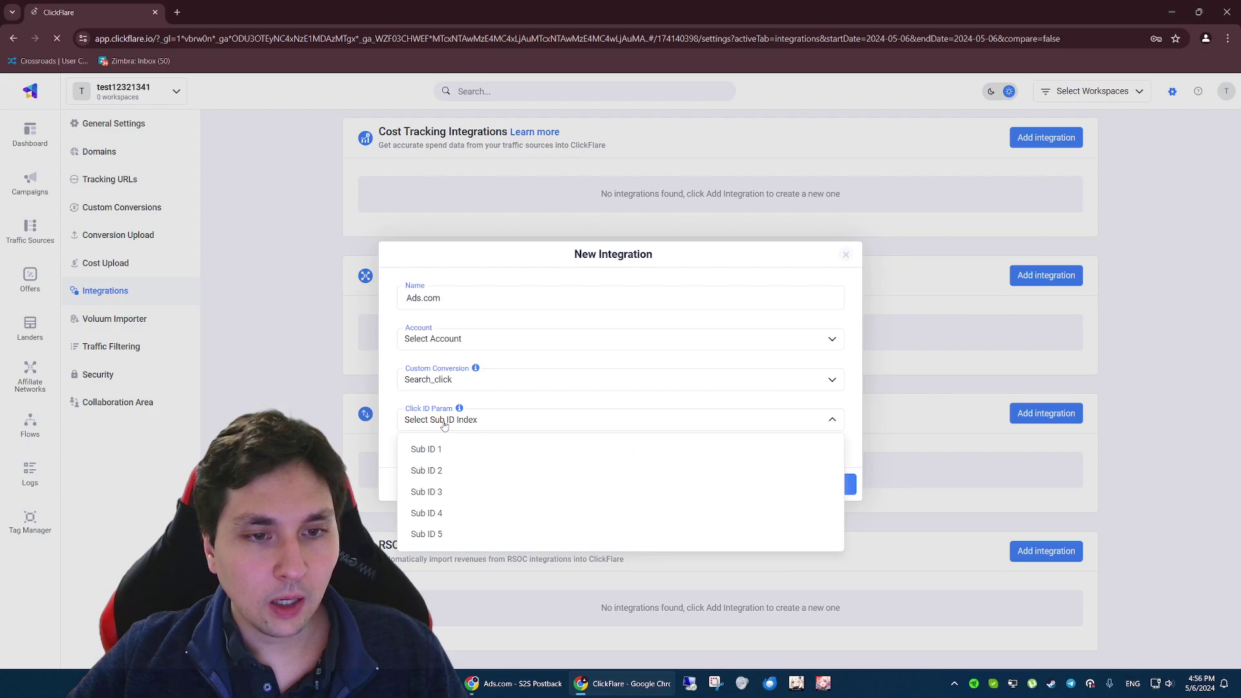
click(441, 522)
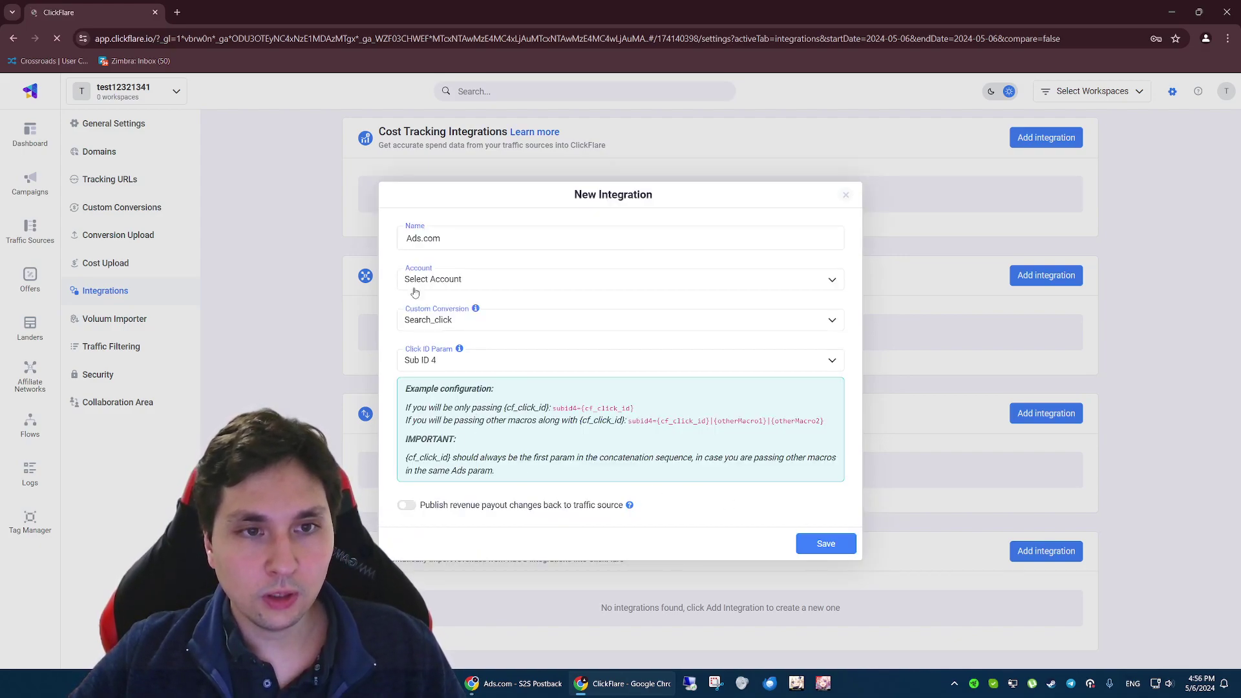
click(835, 548)
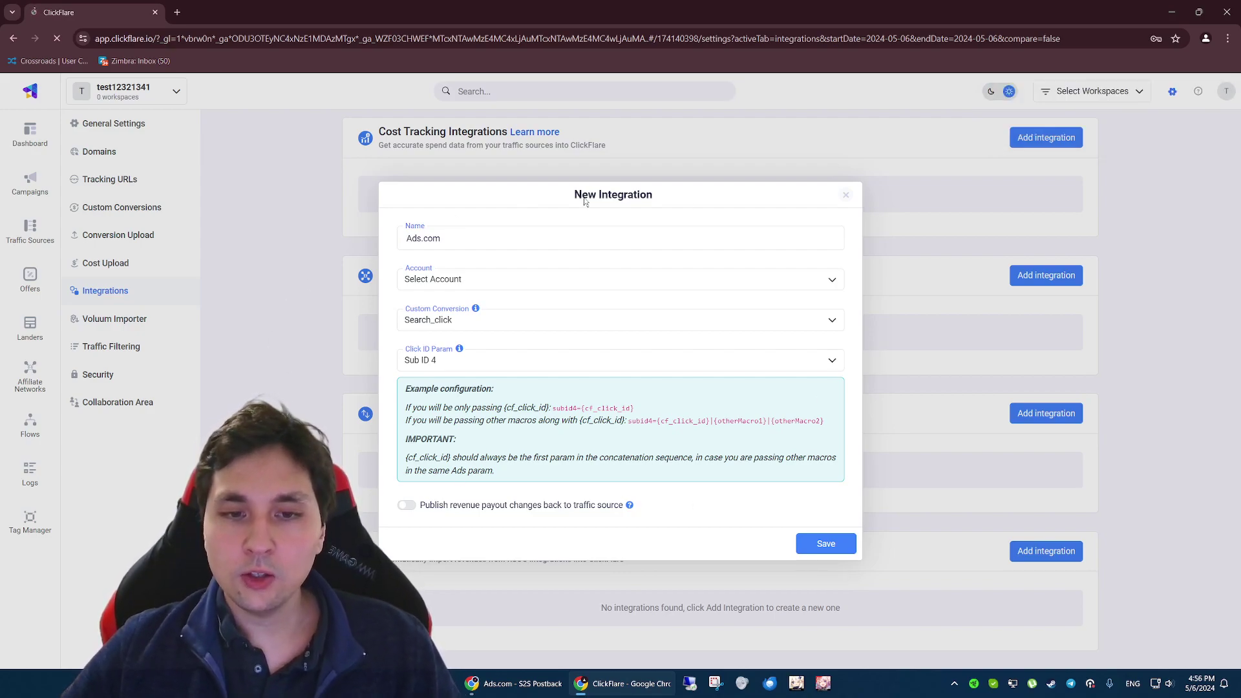
click(846, 196)
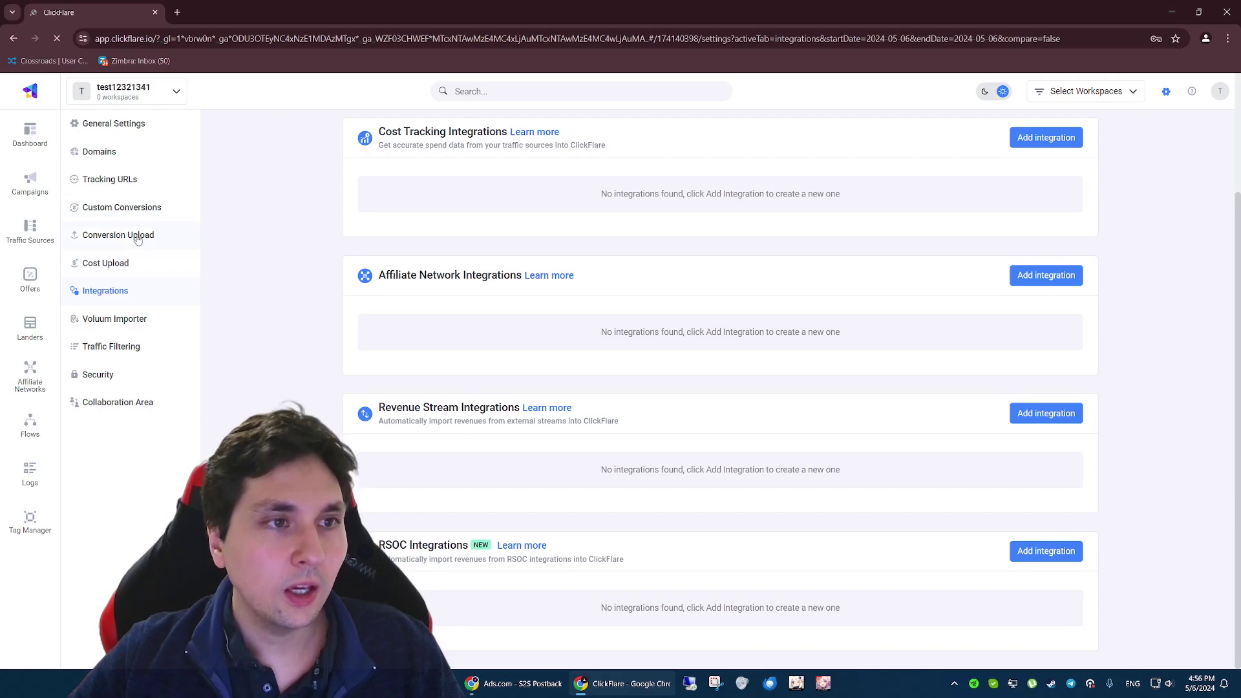
Step: Try to add a custom conversion named search_click with the parameter search_click from the custom conversions settings
click(132, 208)
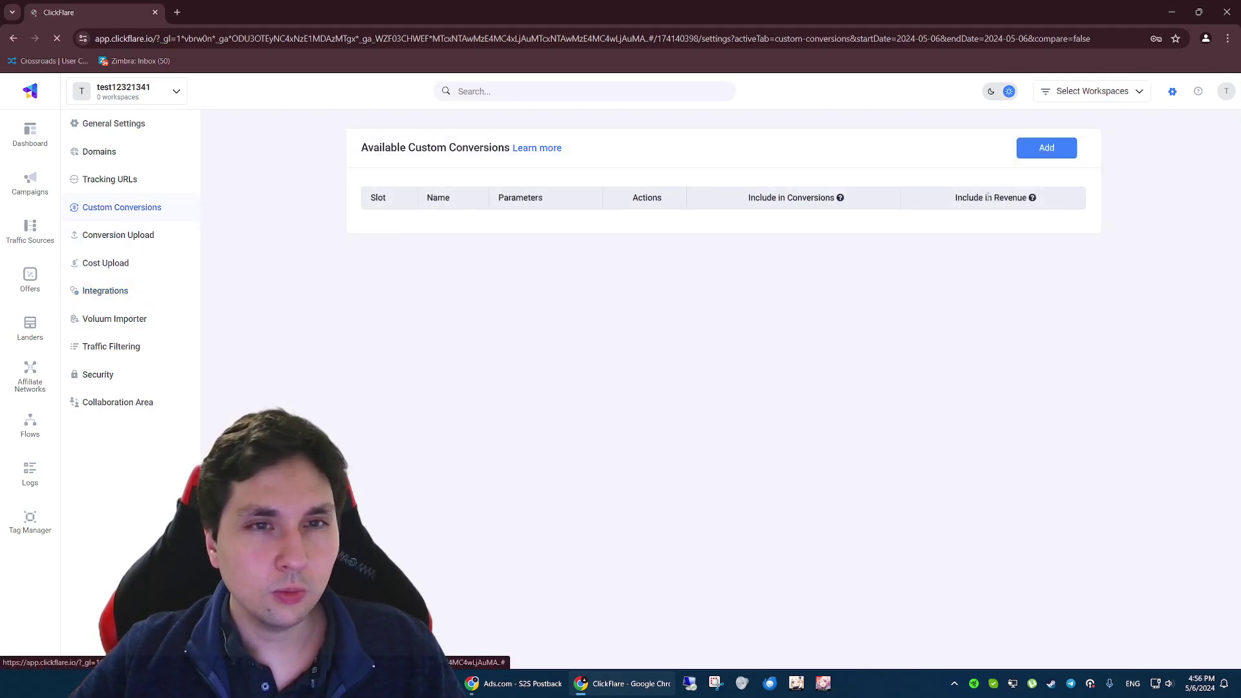
click(1046, 149)
click(474, 351)
text(sea)
text(tch)
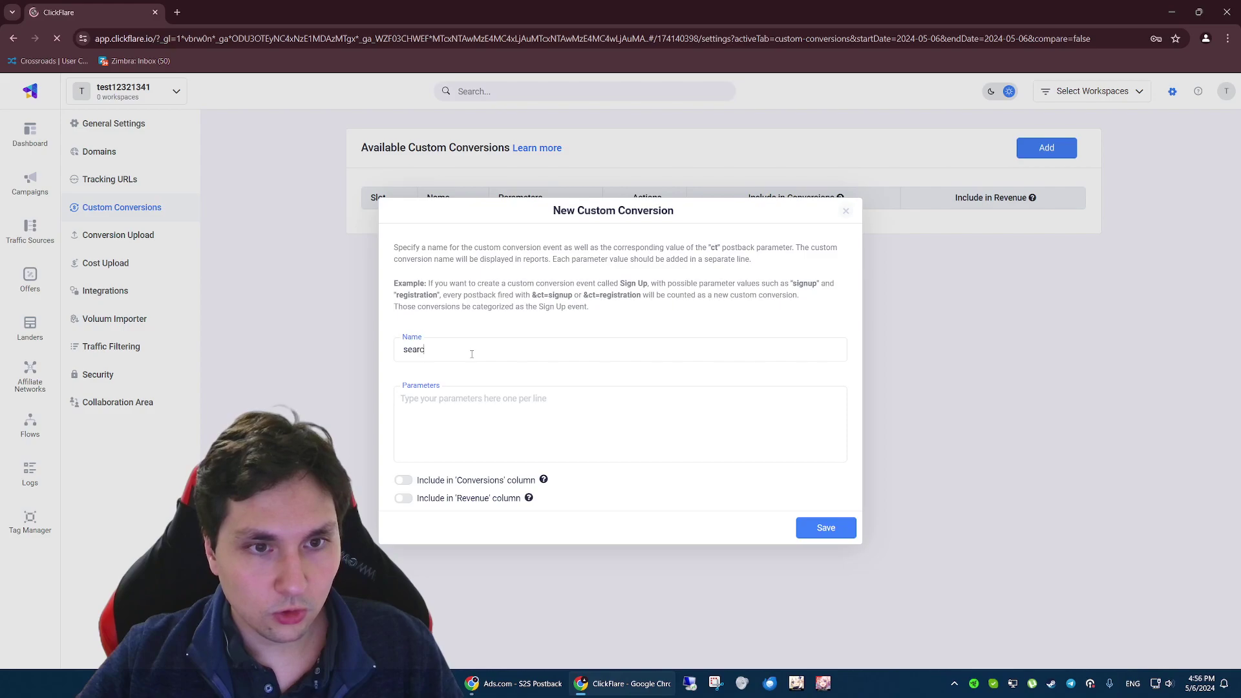
text(_click)
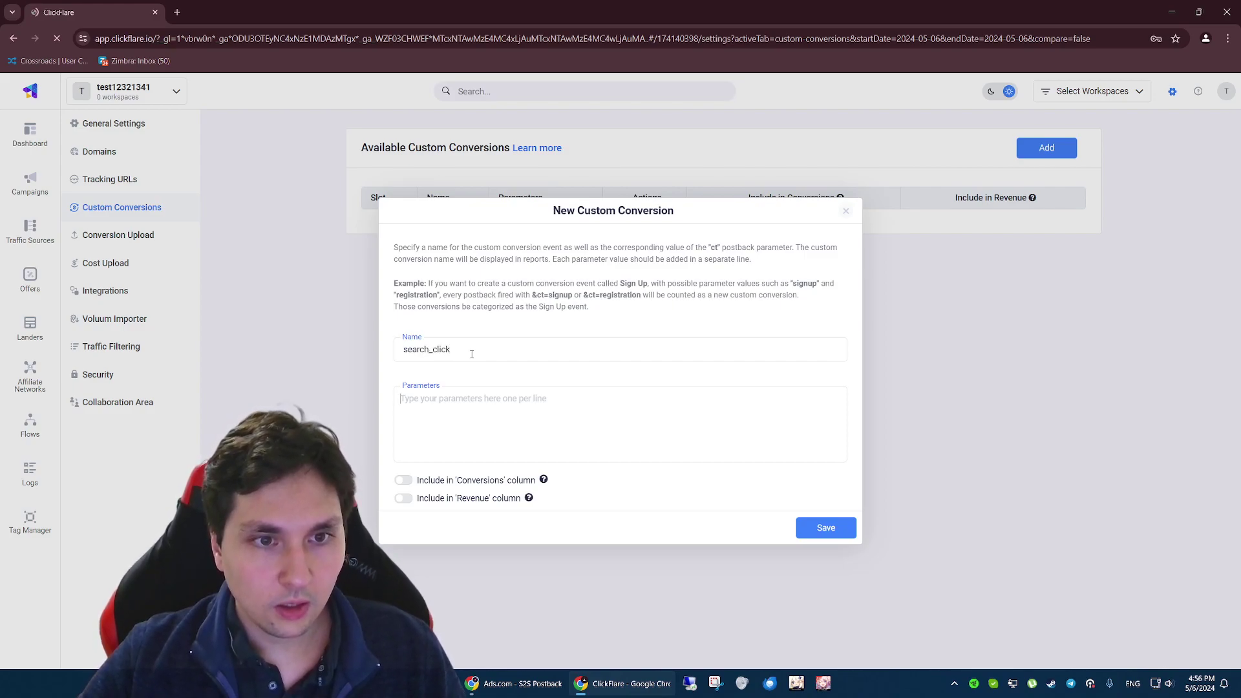
key(Tab)
text(search_click)
click(818, 529)
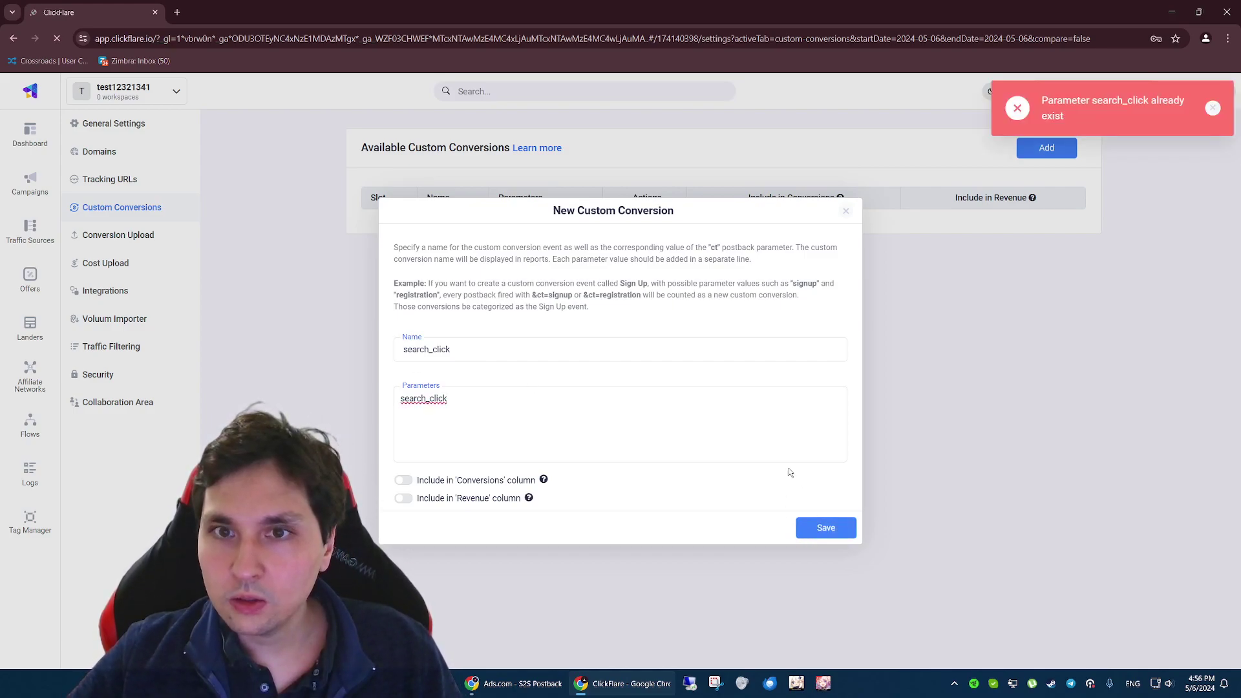
click(847, 213)
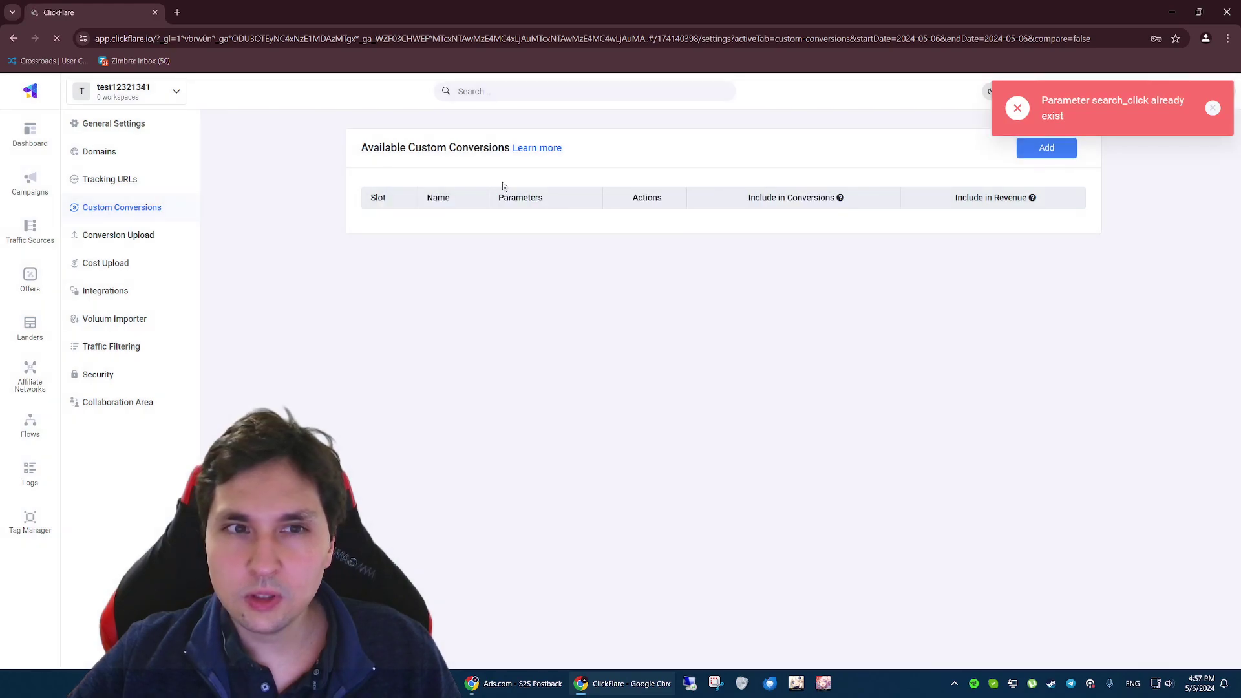
Step: Reload the custom conversions list and look over the available integration types
click(56, 38)
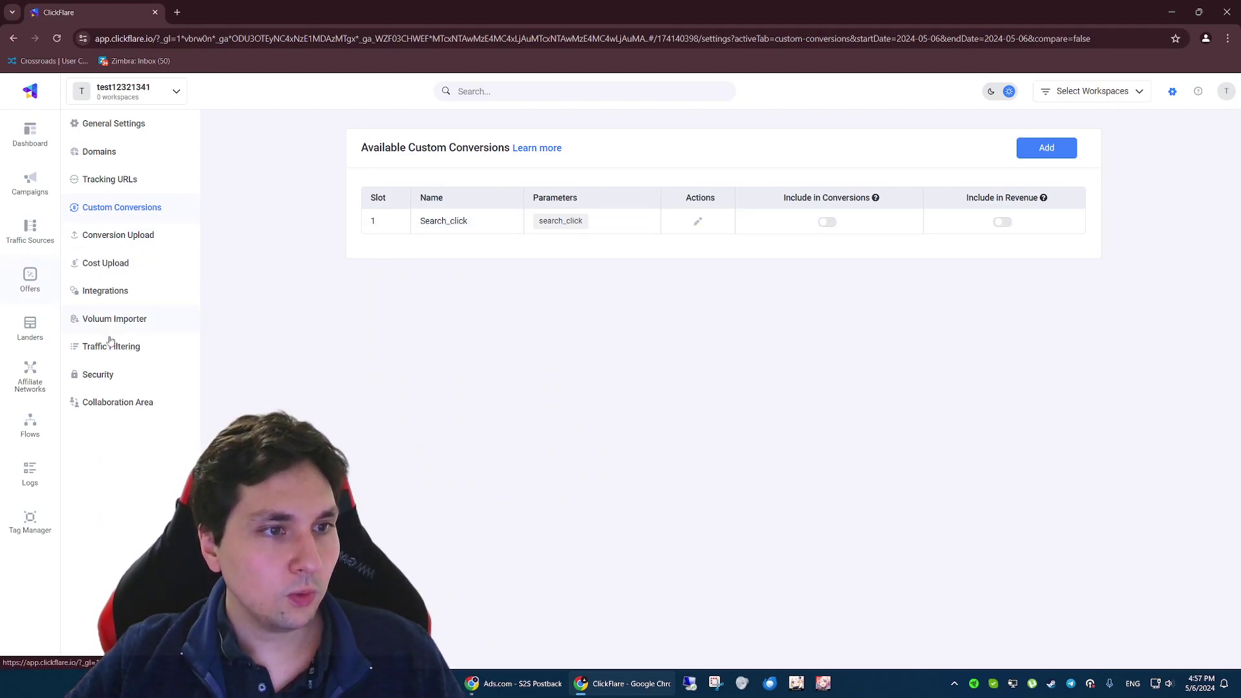
click(113, 293)
scroll(324, 358, down, 1)
scroll(317, 366, down, 1)
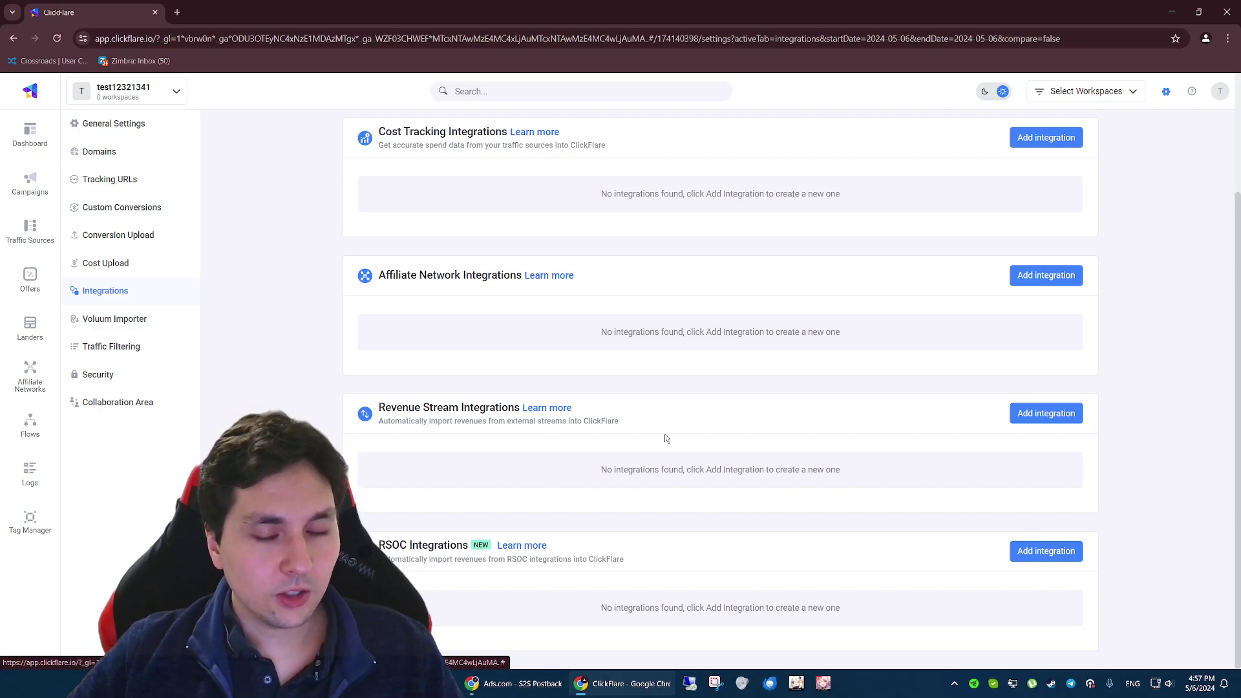
Step: Start a new affiliate network from the ads template and name it Ads.com
click(36, 371)
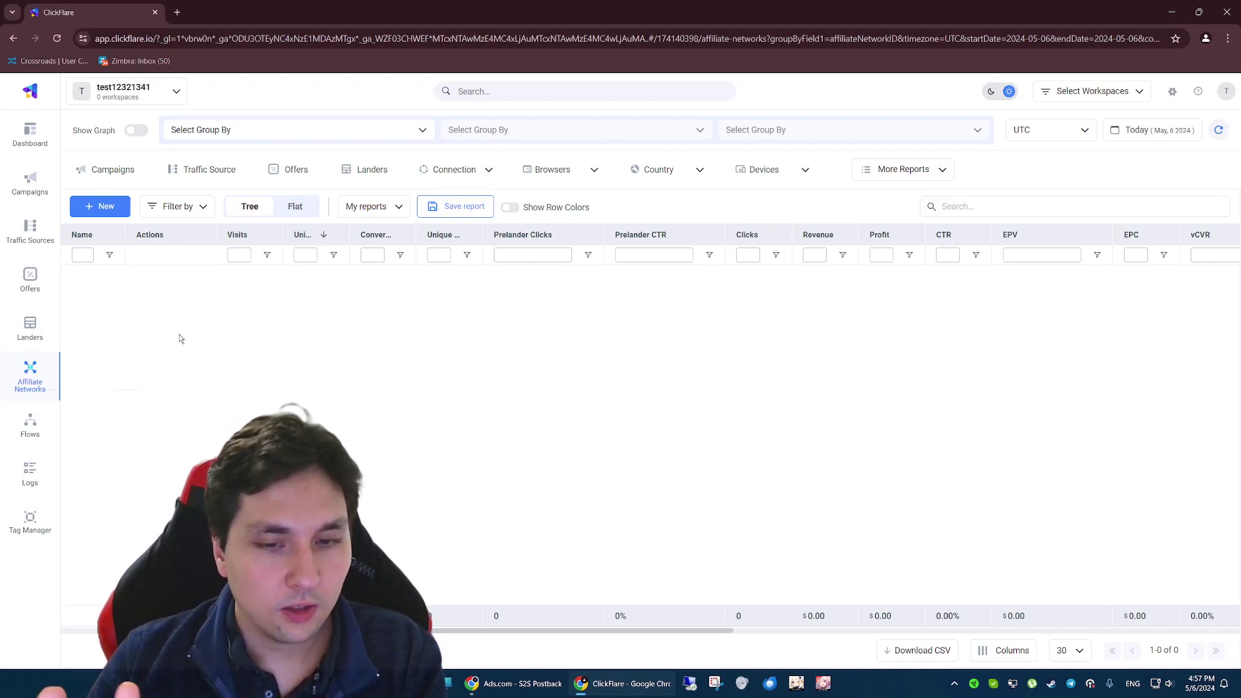
click(100, 206)
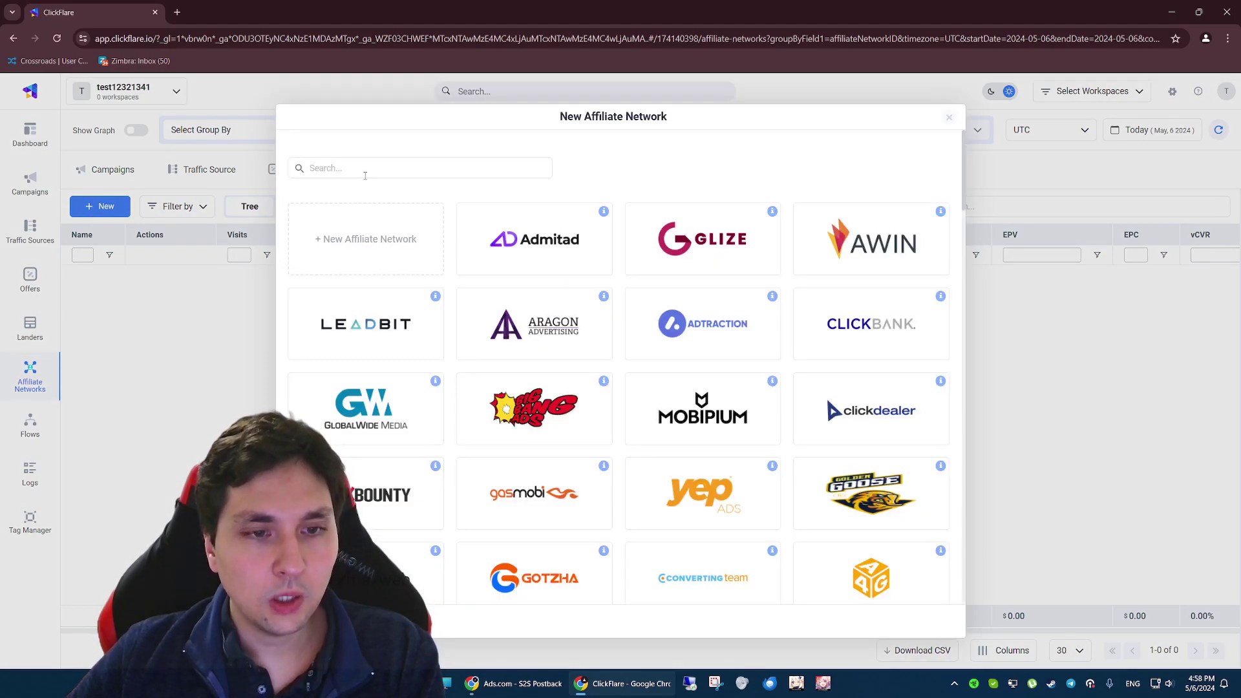
click(375, 167)
text(ads)
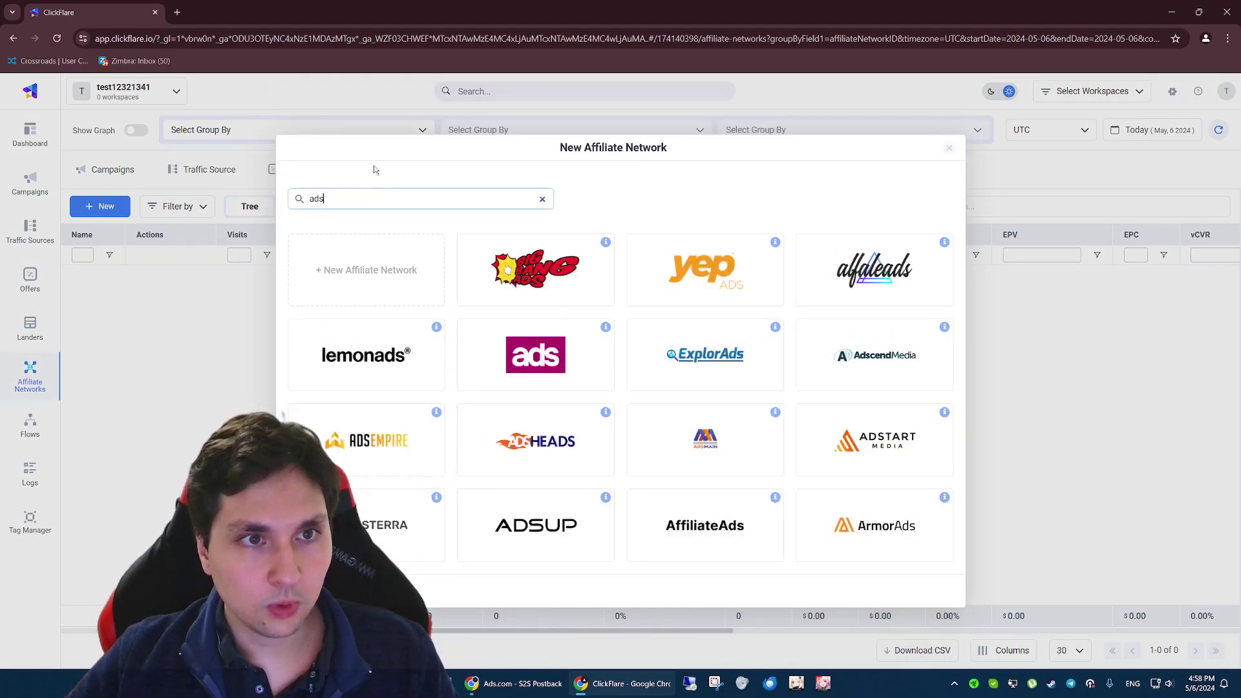
click(536, 355)
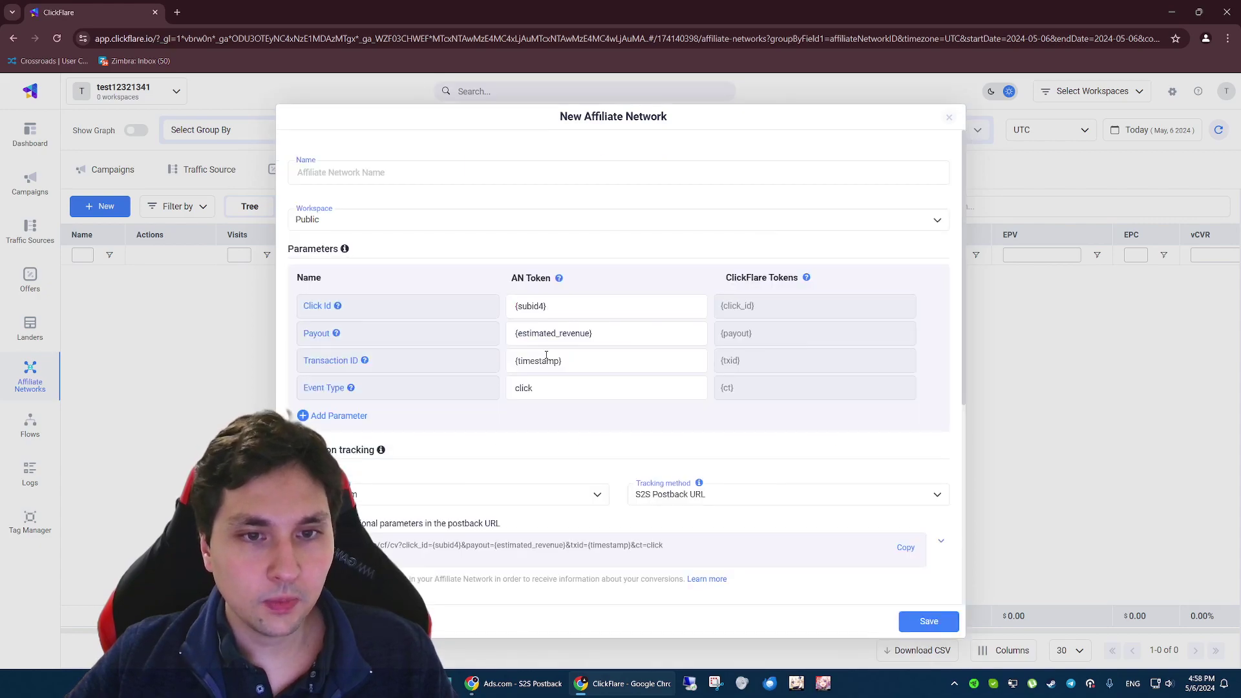
click(328, 170)
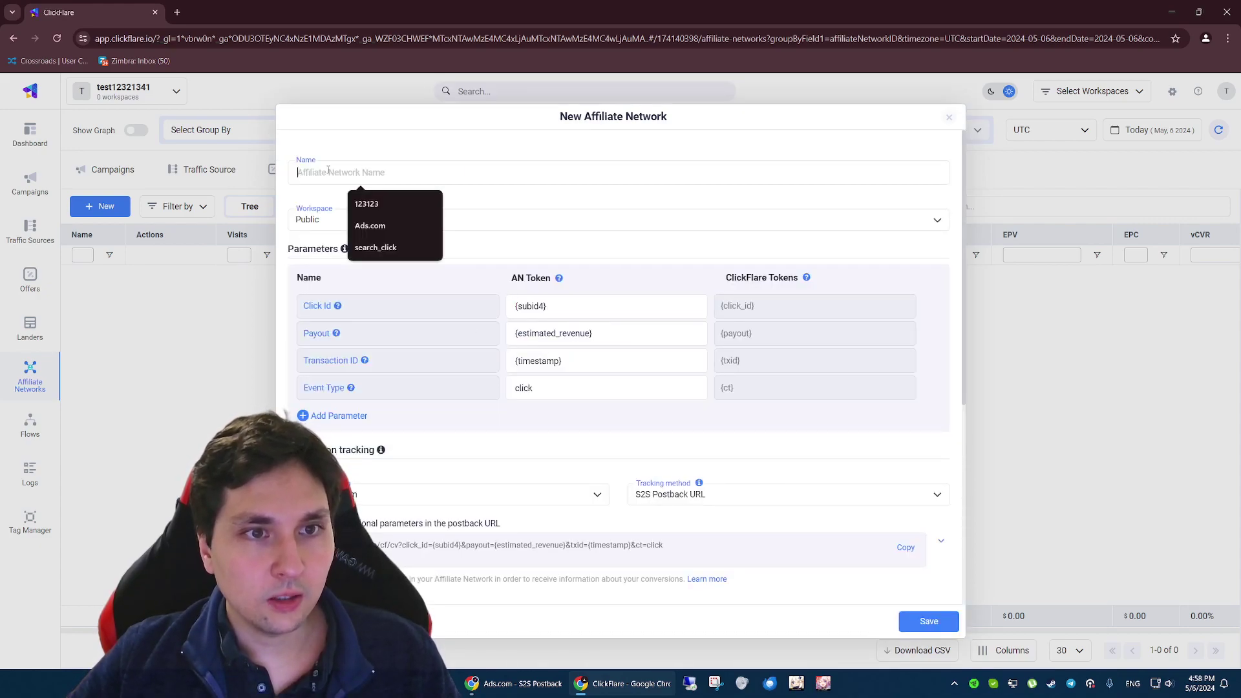
click(382, 227)
Step: Review the affiliate network's parameters and conversion tracking settings, and copy its S2S postback URL
scroll(374, 221, down, 1)
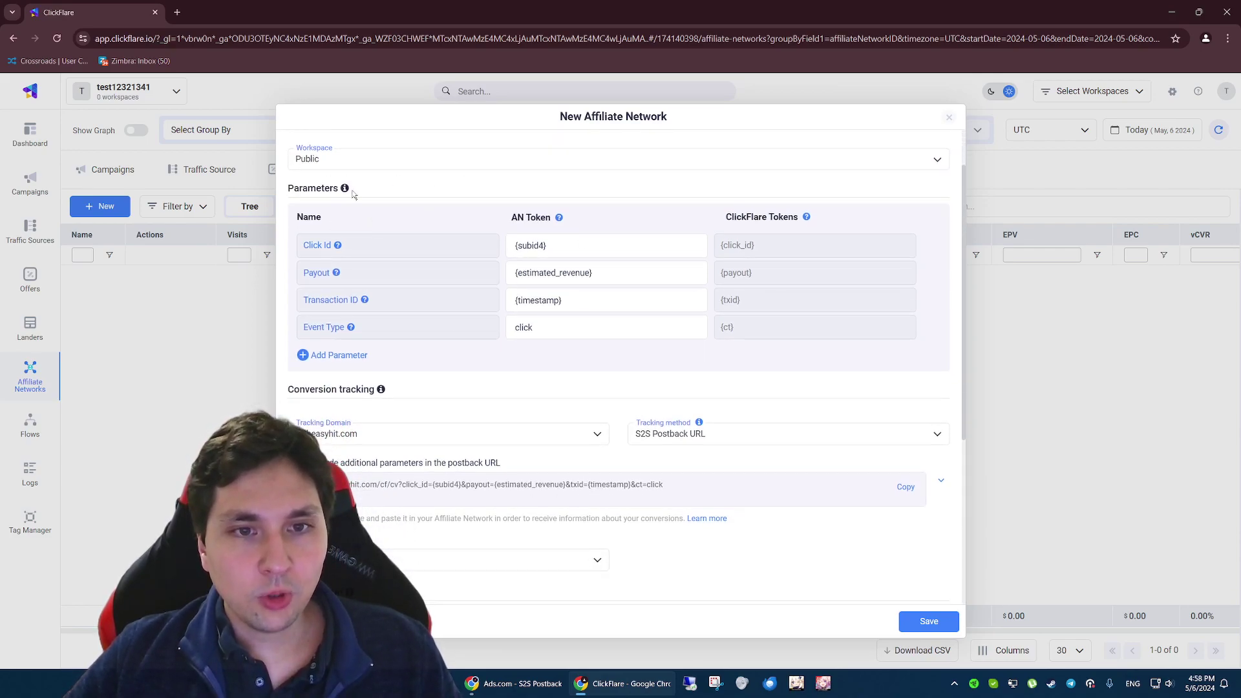
scroll(612, 355, down, 3)
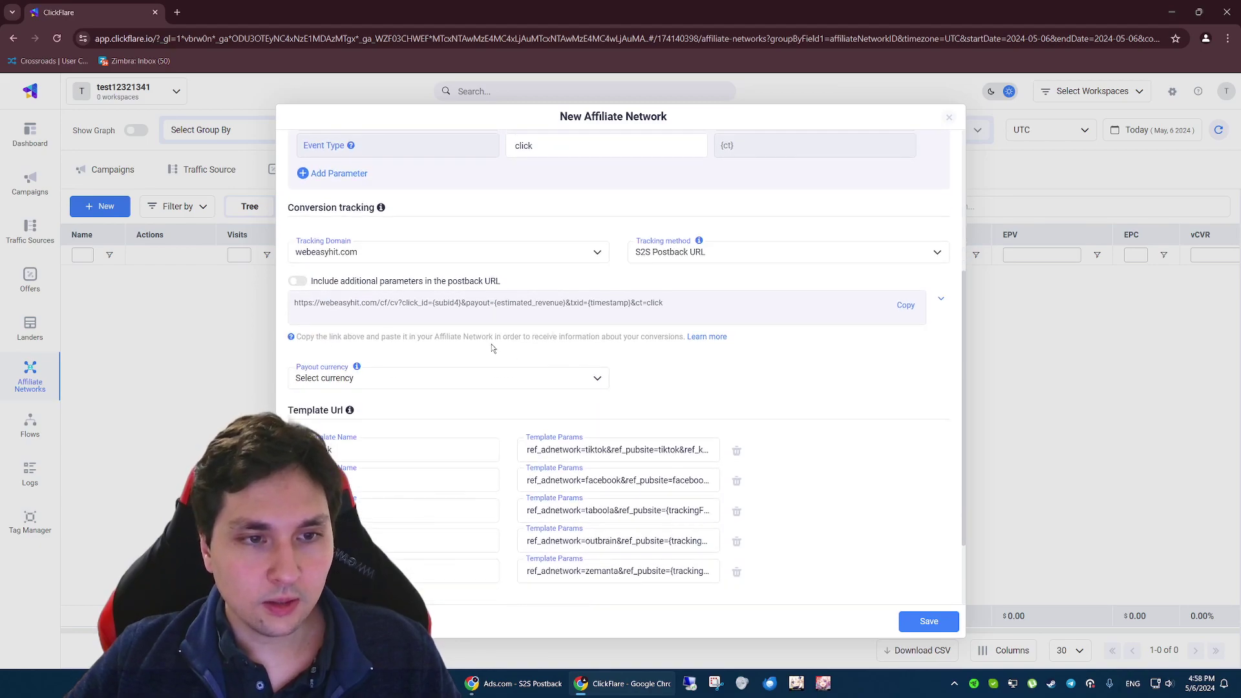
scroll(500, 313, up, 2)
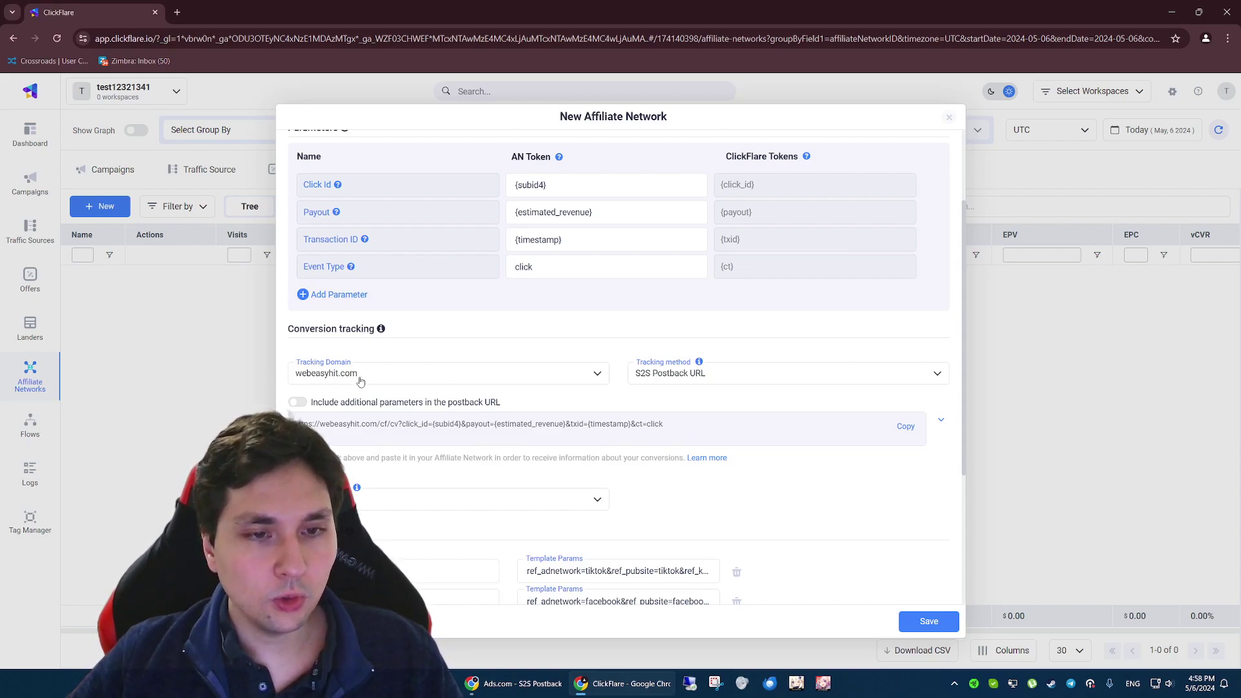
click(906, 427)
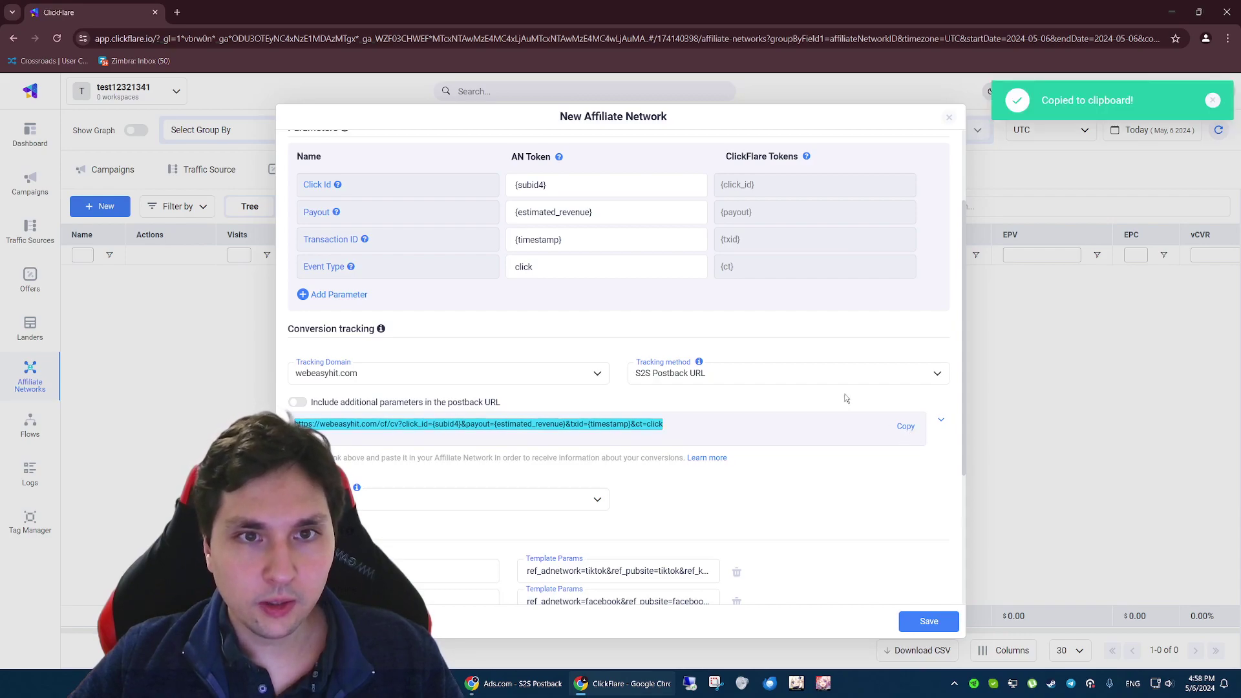
scroll(836, 395, up, 2)
scroll(652, 453, down, 3)
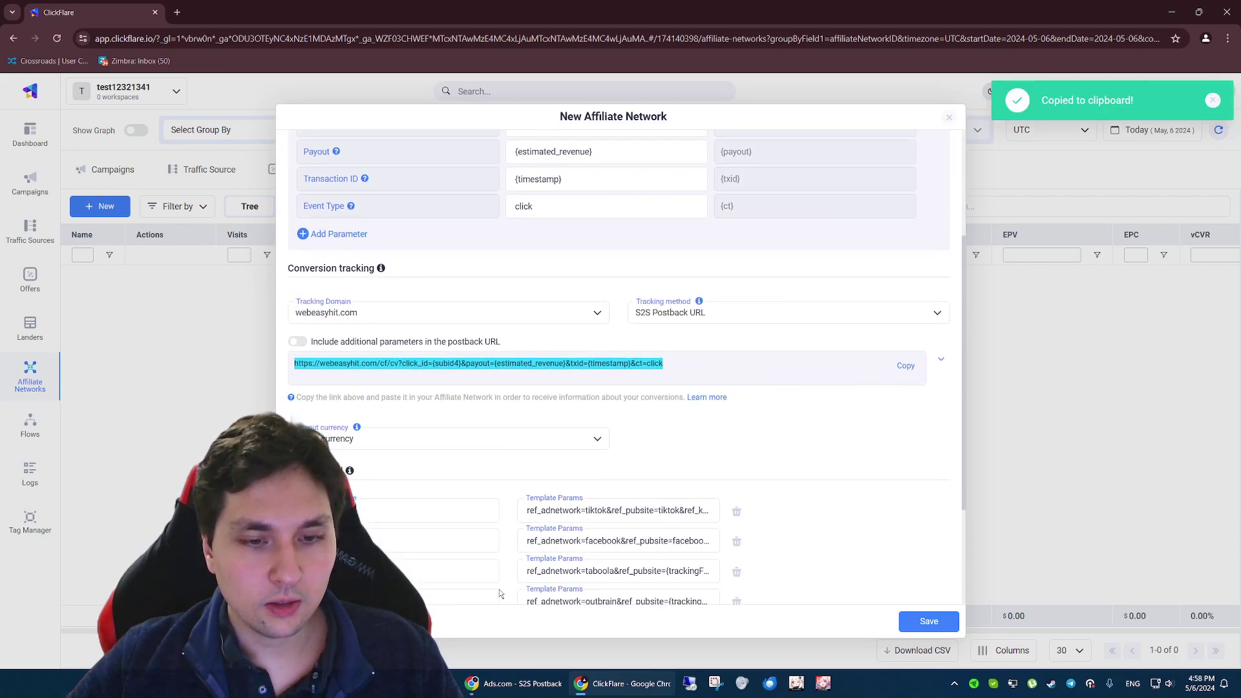
Step: Switch to Ads.com and set the new S2S postback's event ID to event1 and its event type to Ad Click
click(508, 685)
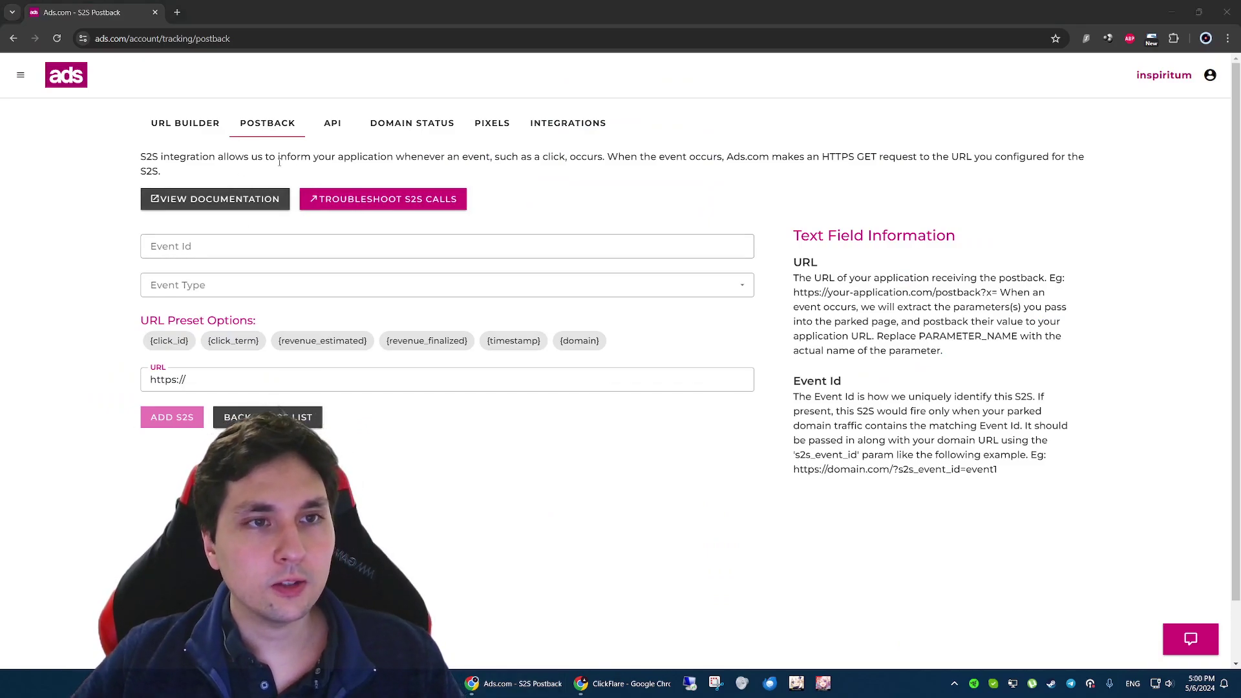
click(20, 75)
click(264, 162)
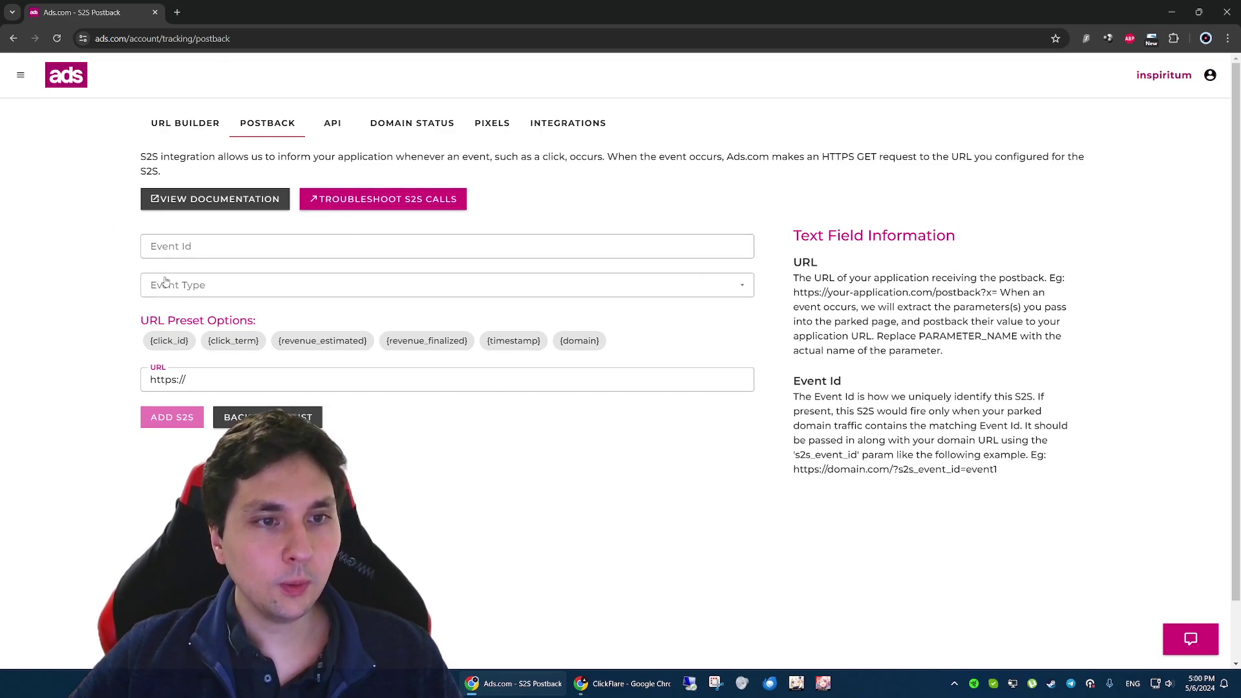
click(166, 246)
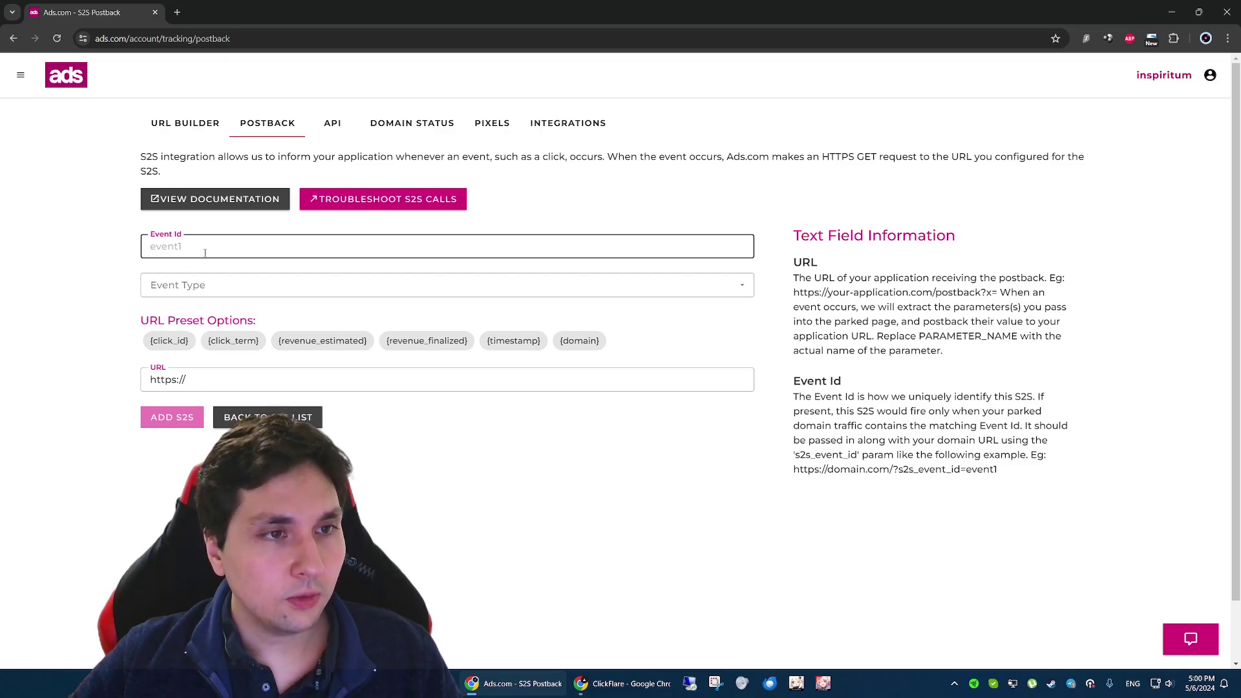
text(event1)
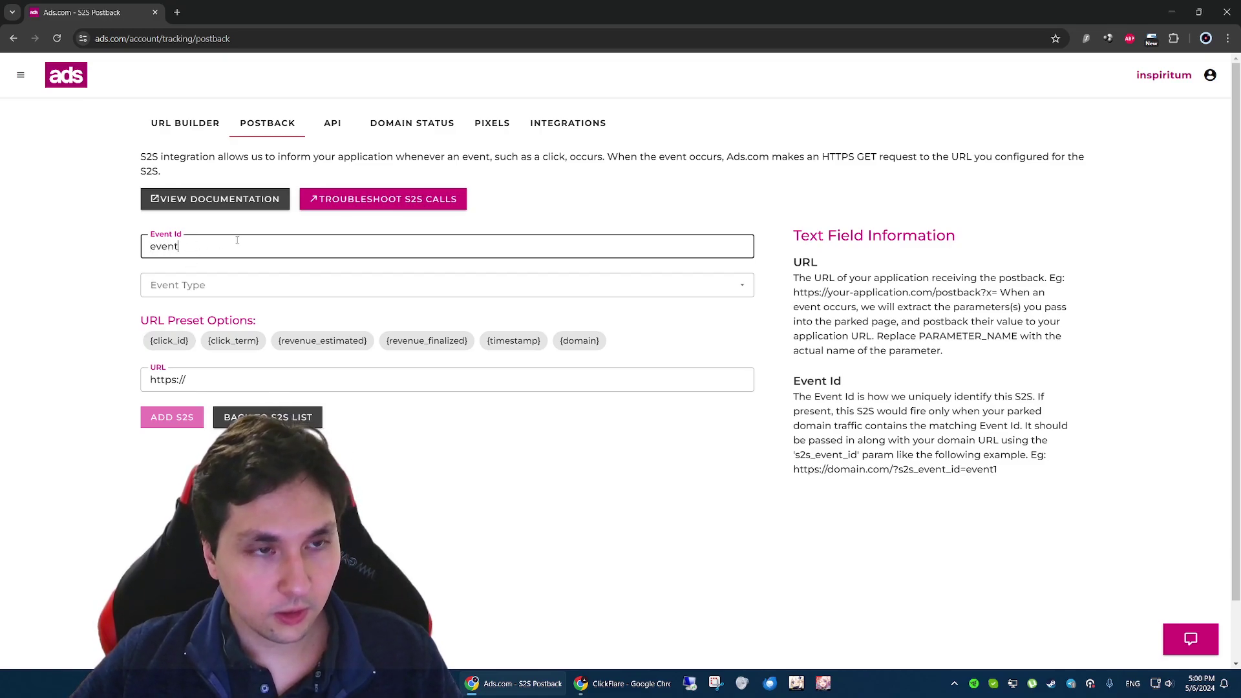
click(214, 289)
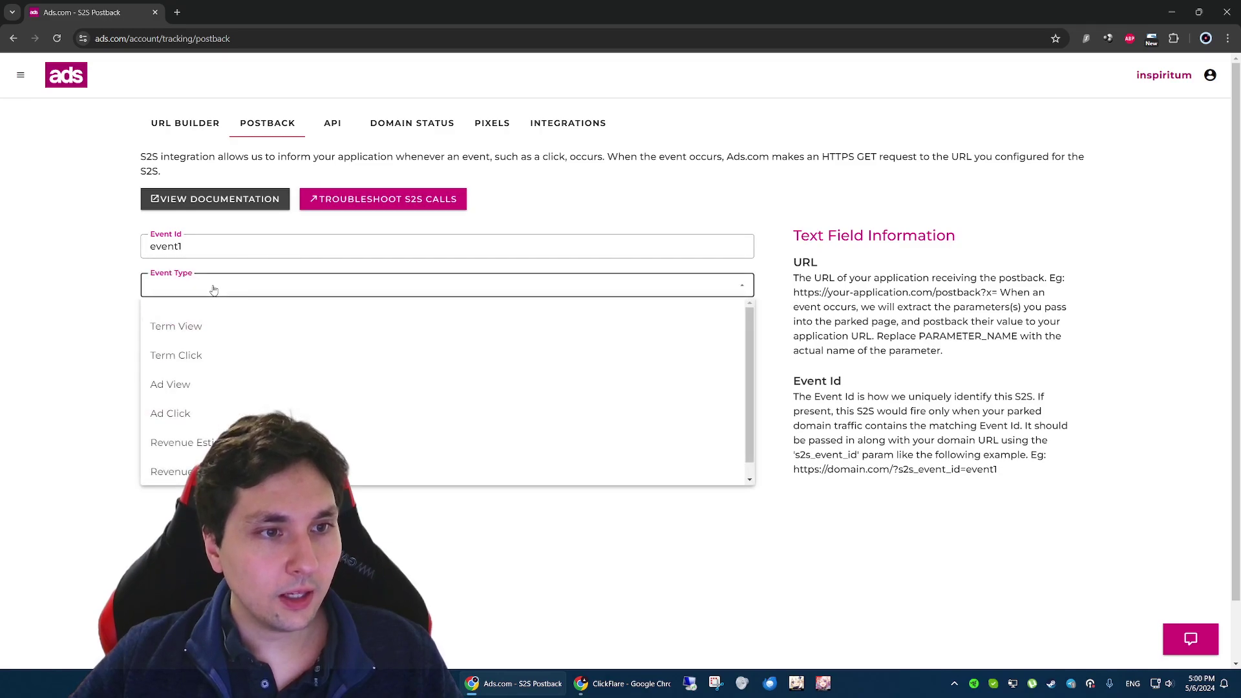
click(205, 416)
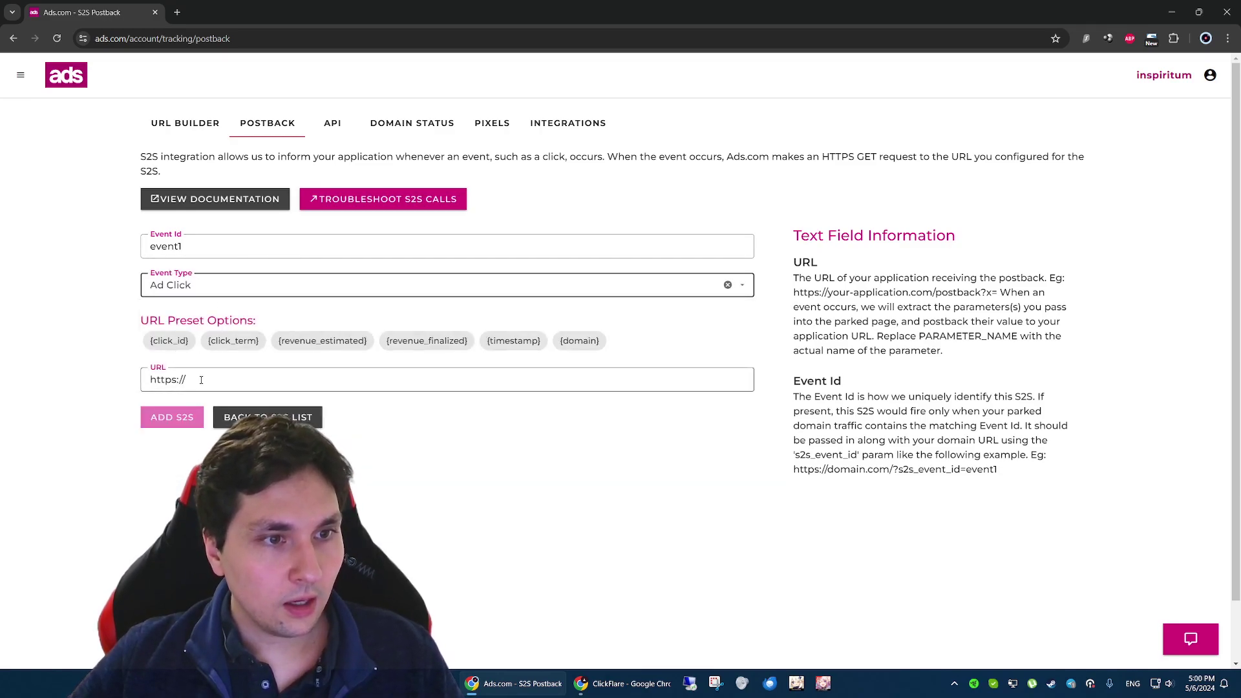
Step: Copy the ClickFlare postback URL into the Ads.com postback's URL and replace estimated_revenue inside the payout braces with 0
click(622, 683)
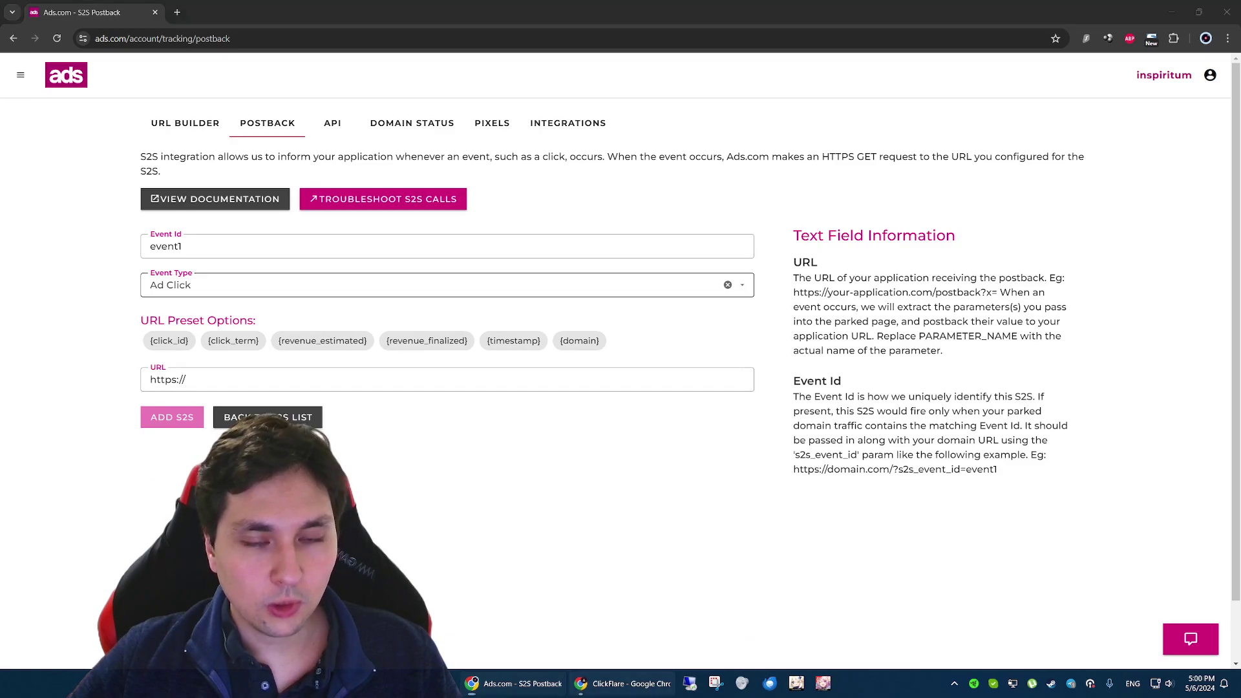
click(905, 368)
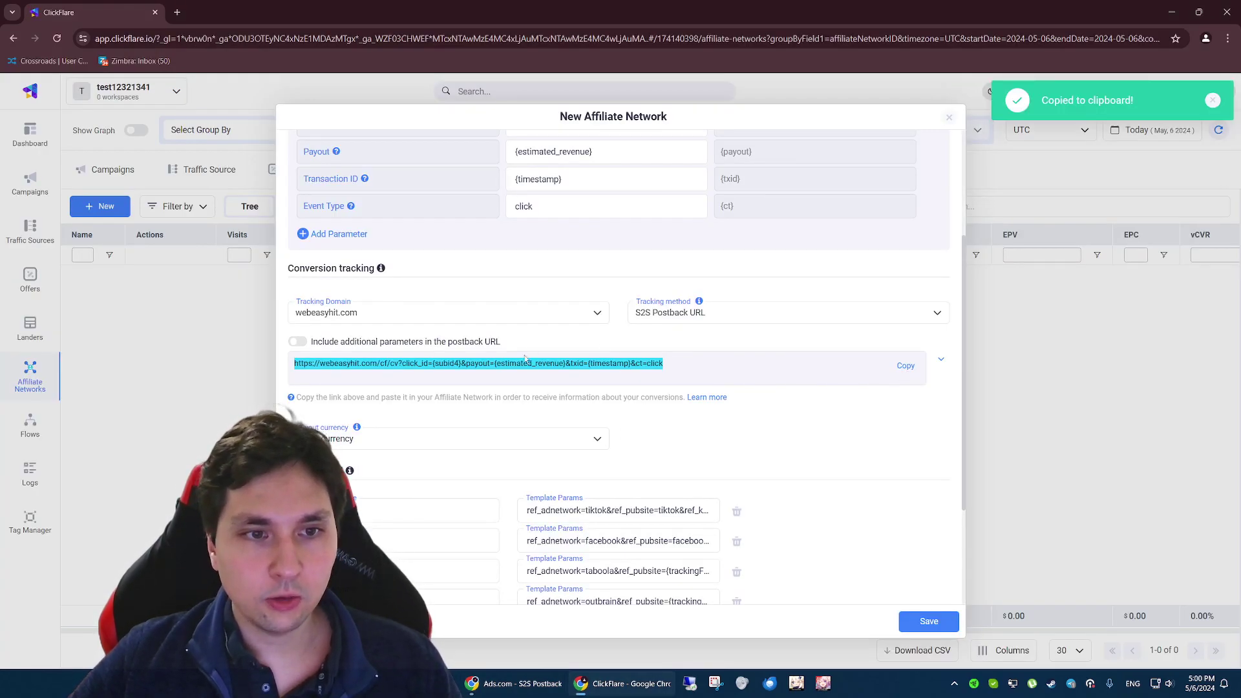
key(alt+Tab)
key(Tab)
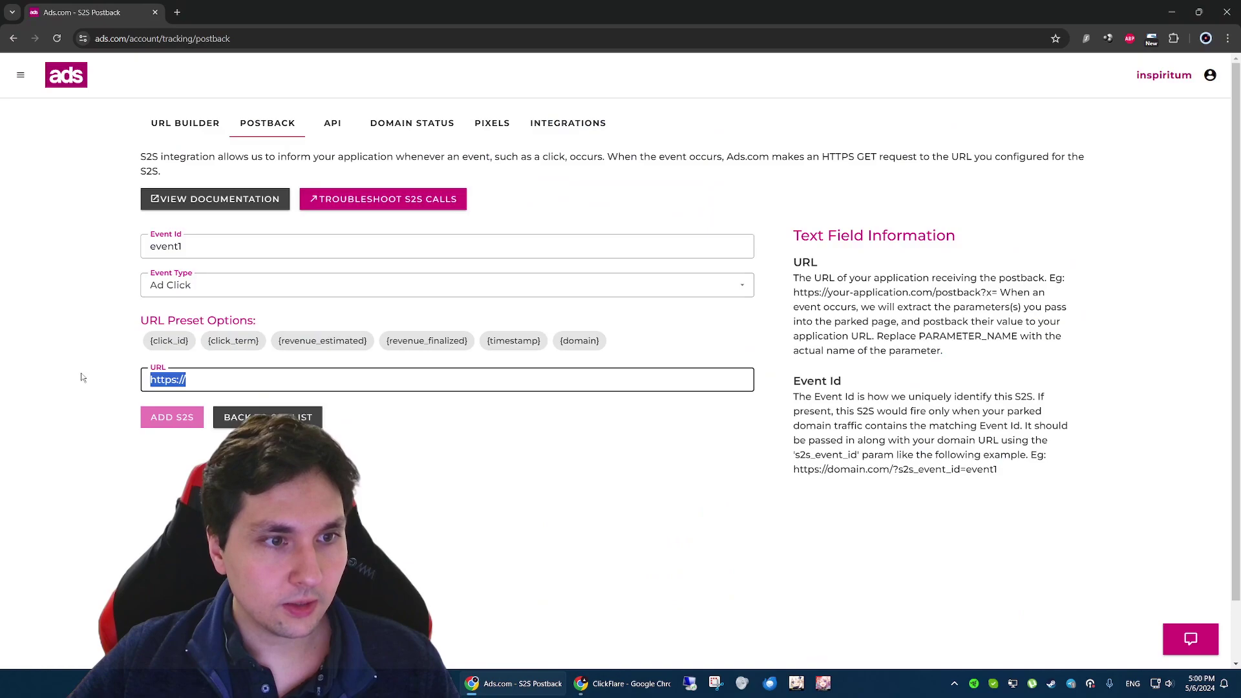
key(ctrl+v)
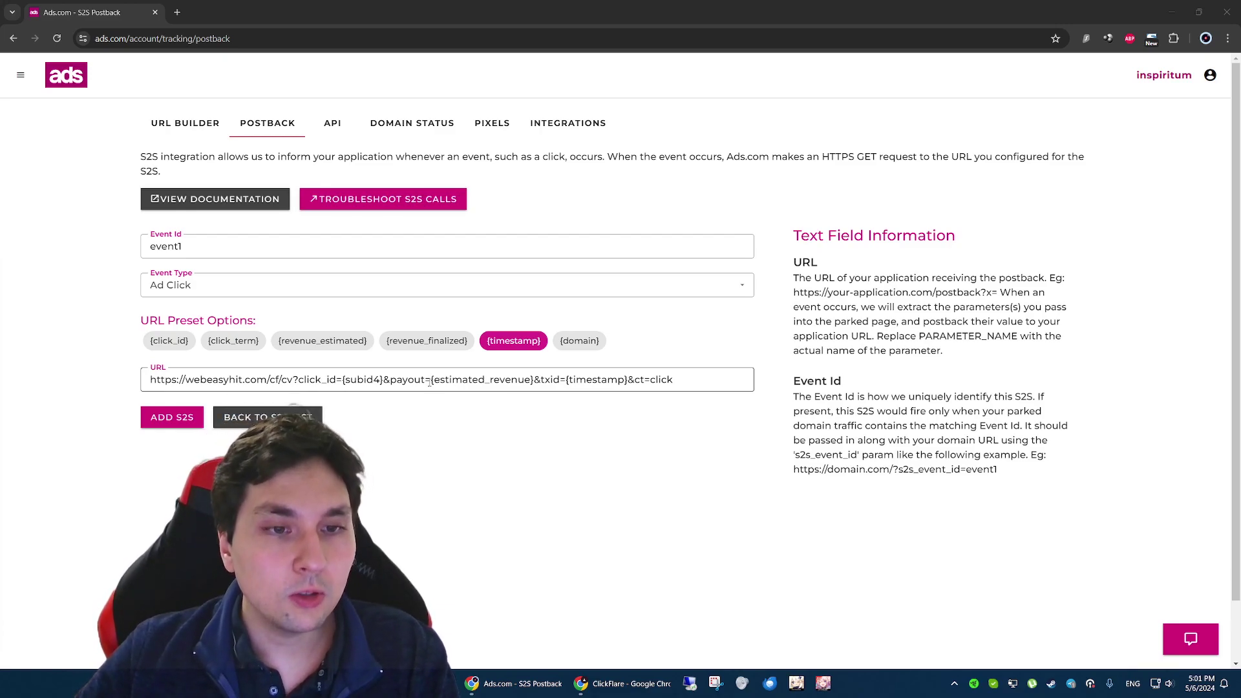
drag(435, 380, 532, 381)
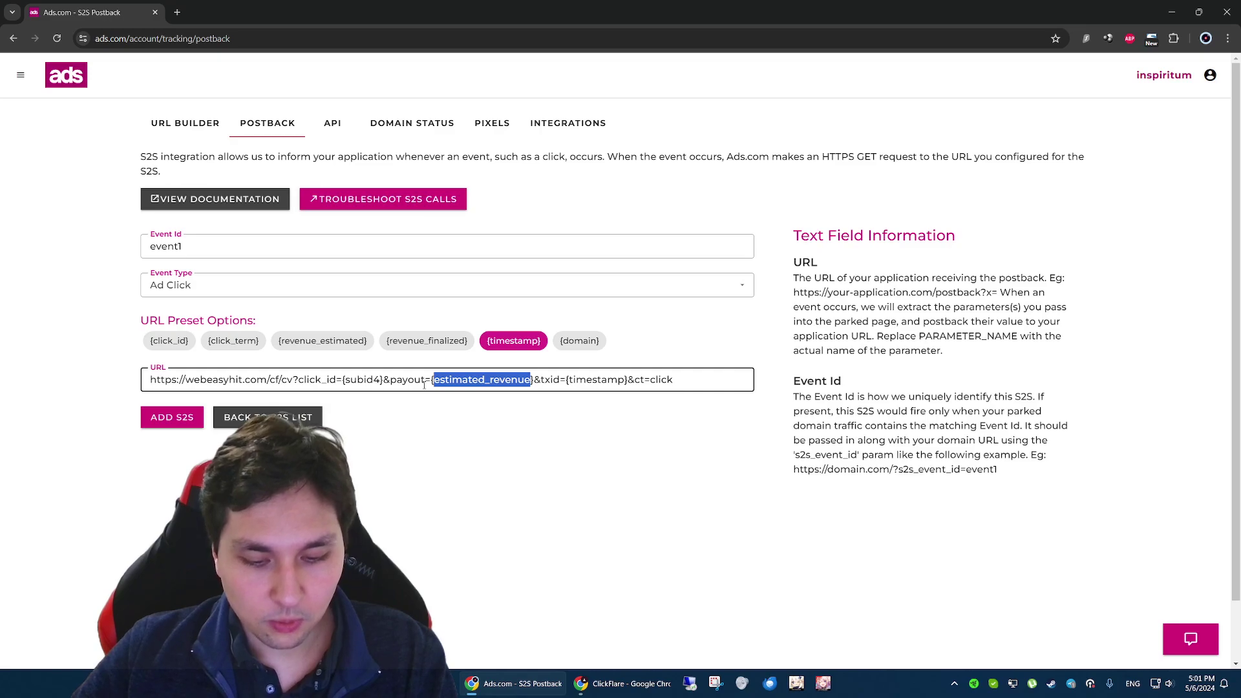
text(0)
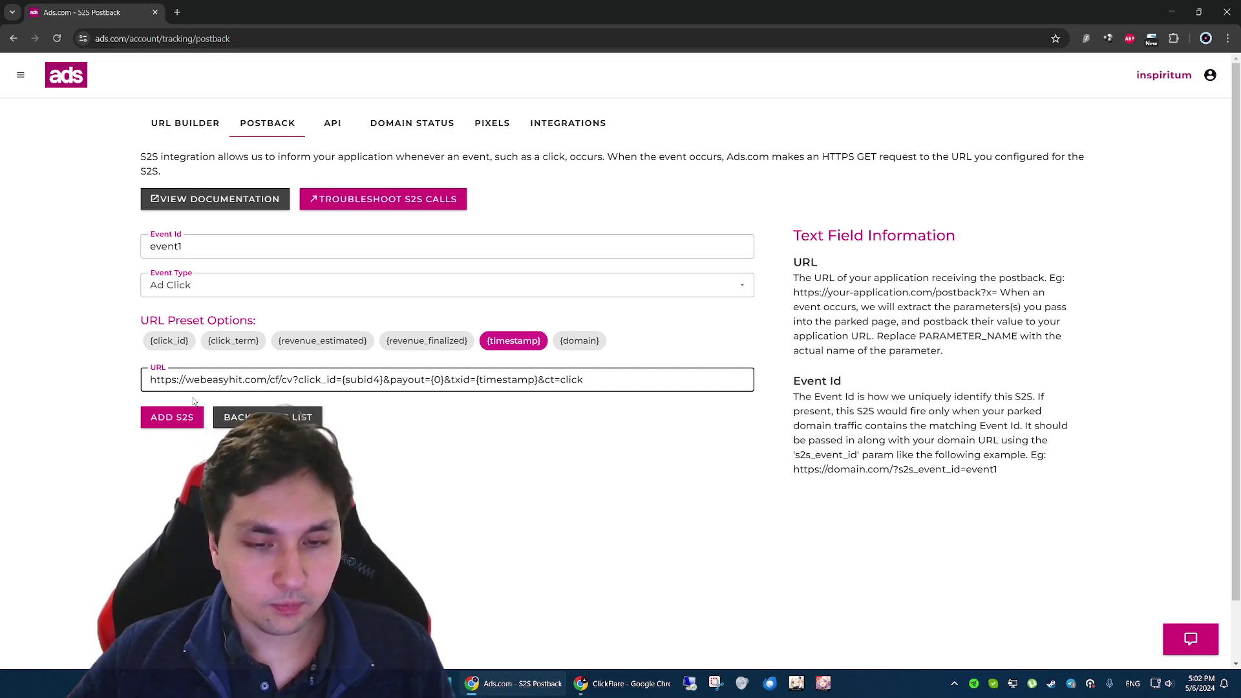
Step: Return to ClickFlare and examine the tracking fields and subid4 value in the TikTok template parameters of the affiliate network
click(614, 685)
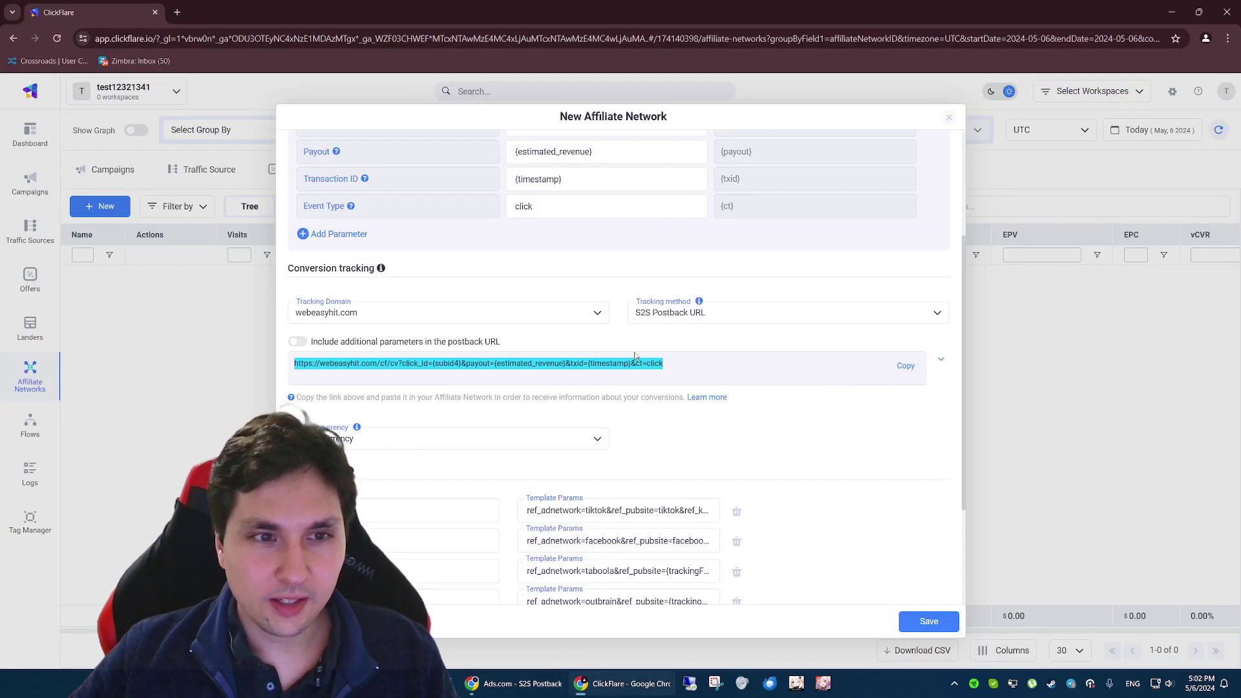
scroll(610, 393, down, 3)
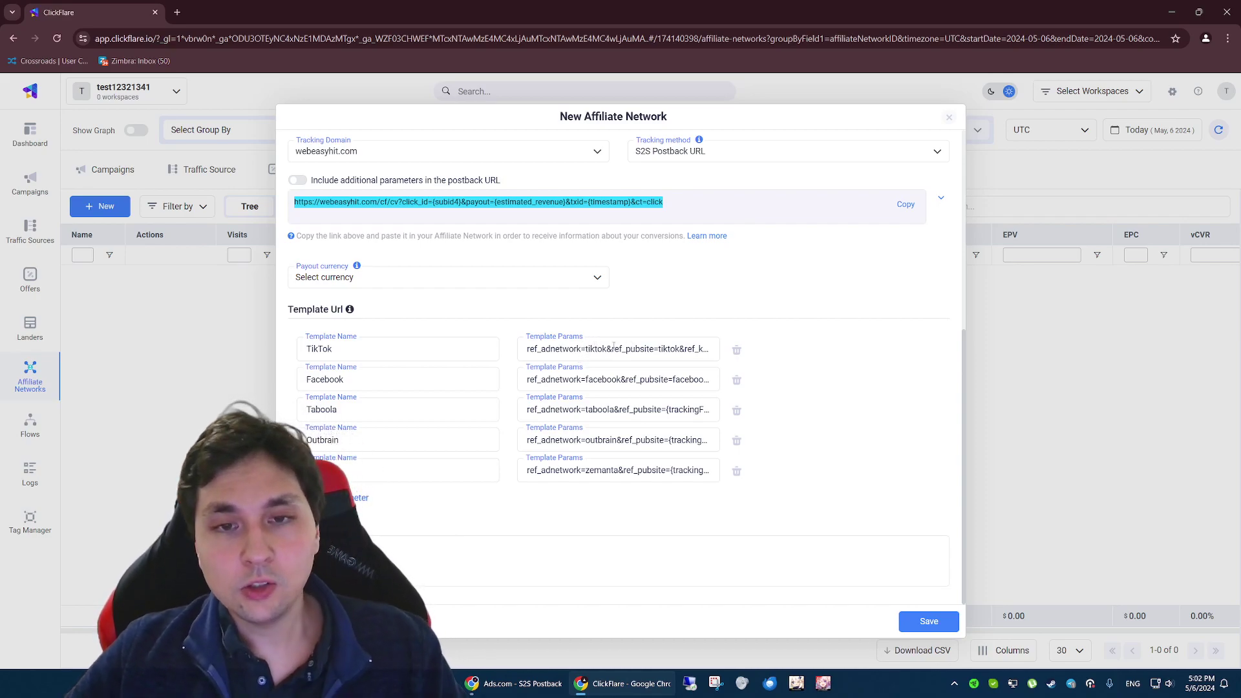
drag(546, 350, 657, 350)
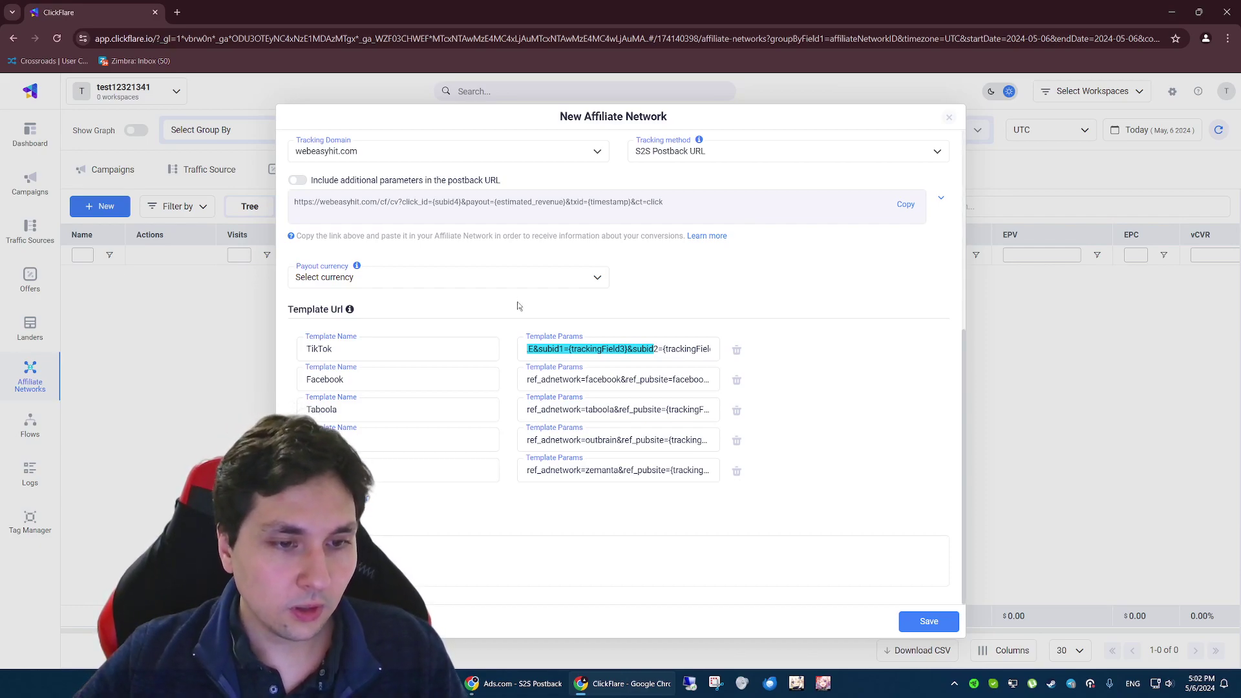
click(672, 348)
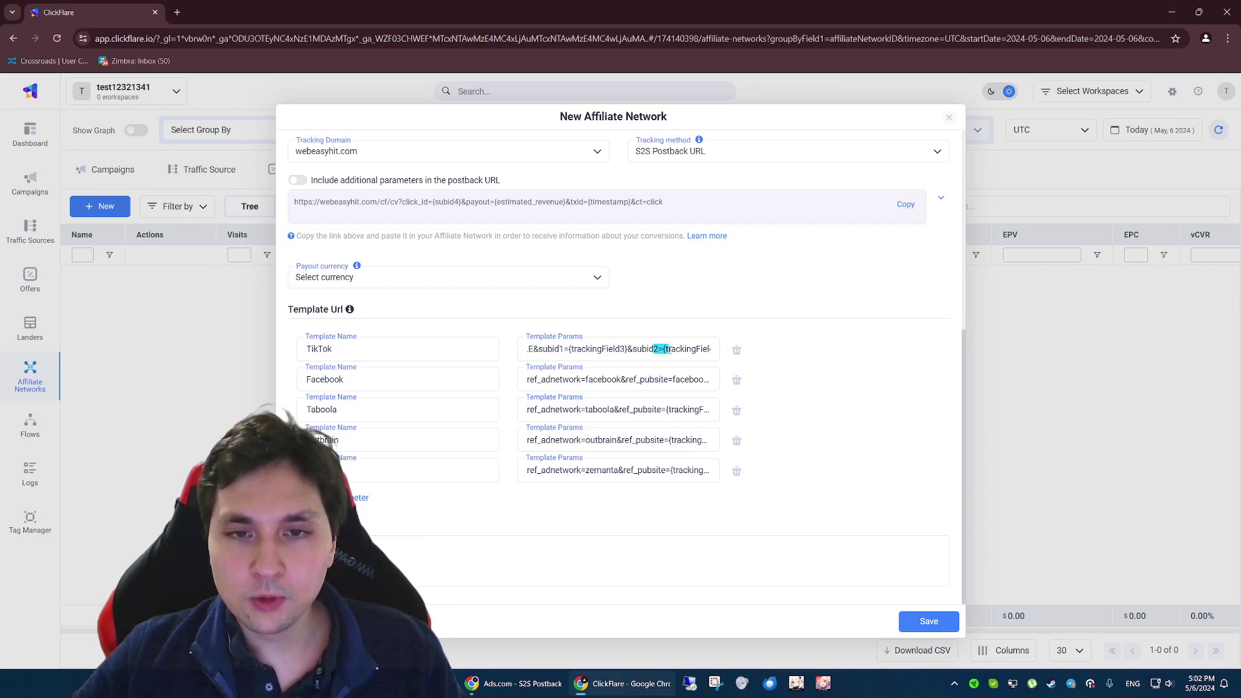
drag(699, 349, 663, 349)
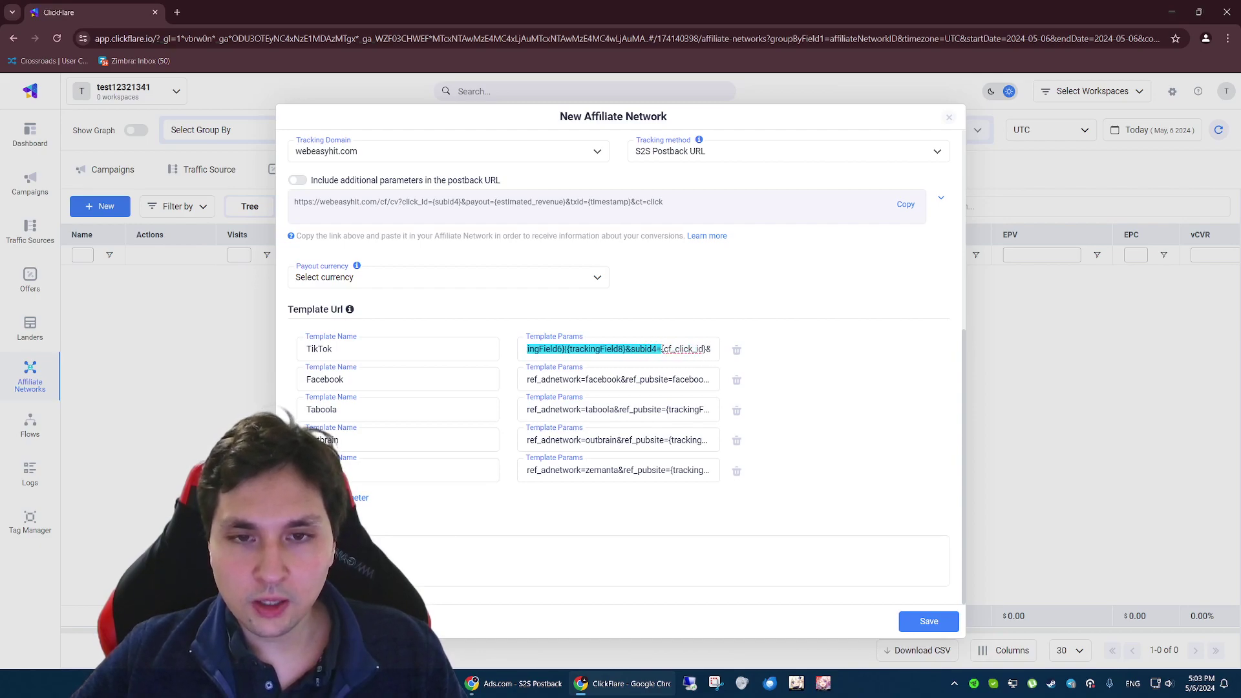
click(662, 348)
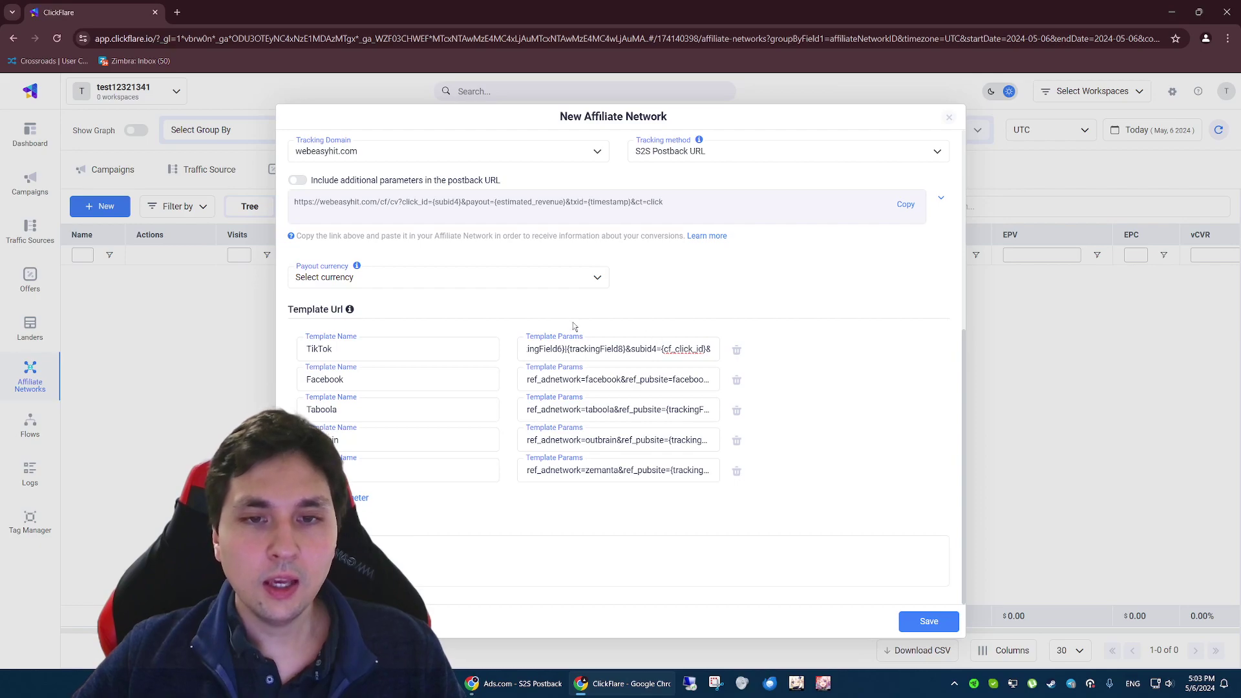
Step: In a duplicate ClickFlare tab, start a new Ads.com revenue stream integration with Sub ID 4 as the click ID parameter
right_click(94, 13)
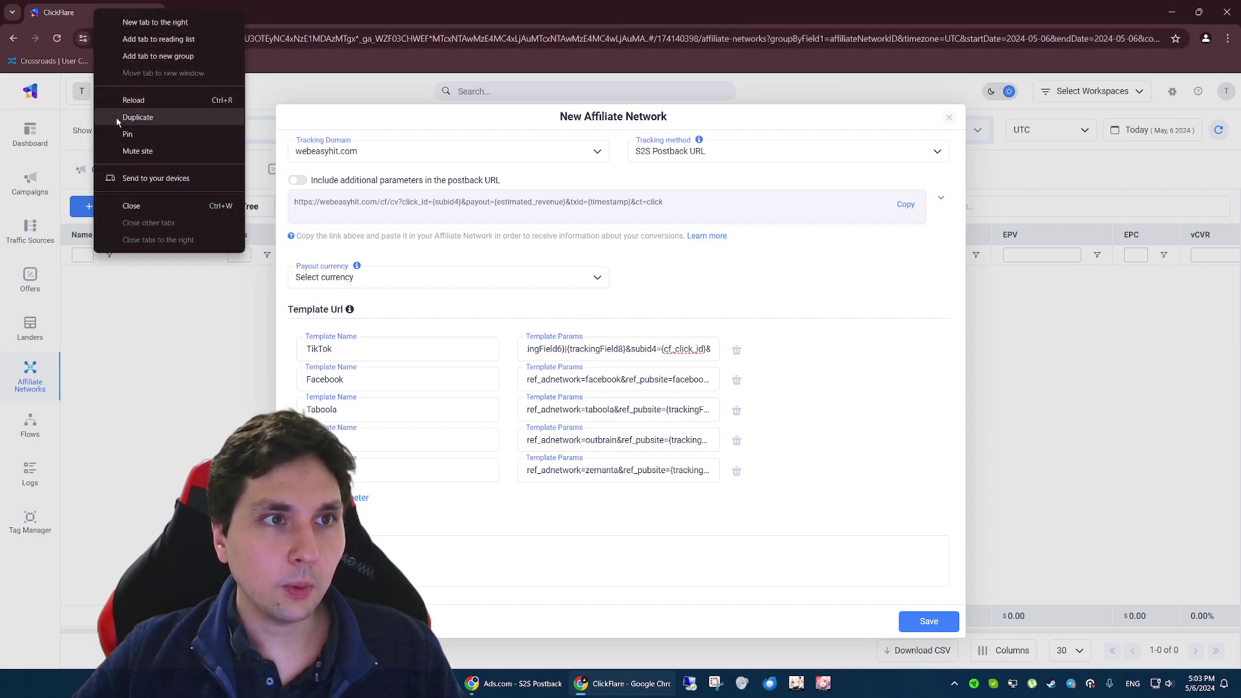
click(149, 118)
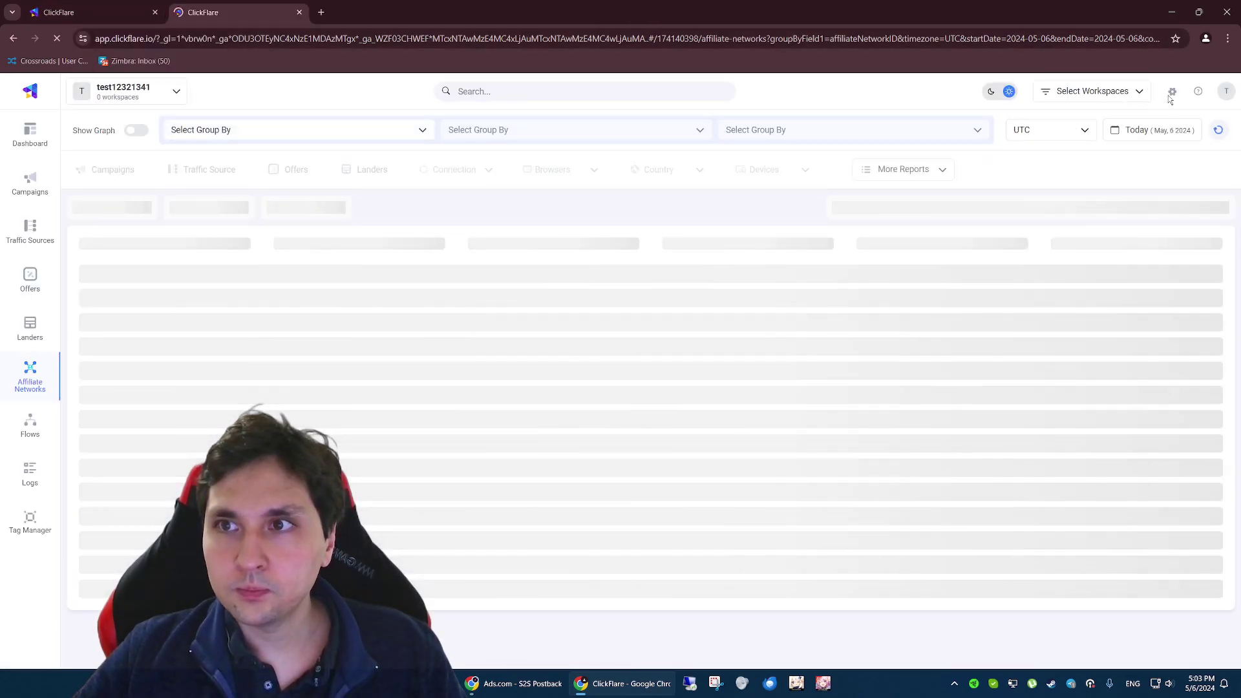
click(1173, 91)
click(119, 296)
scroll(596, 360, down, 2)
click(1028, 409)
click(646, 378)
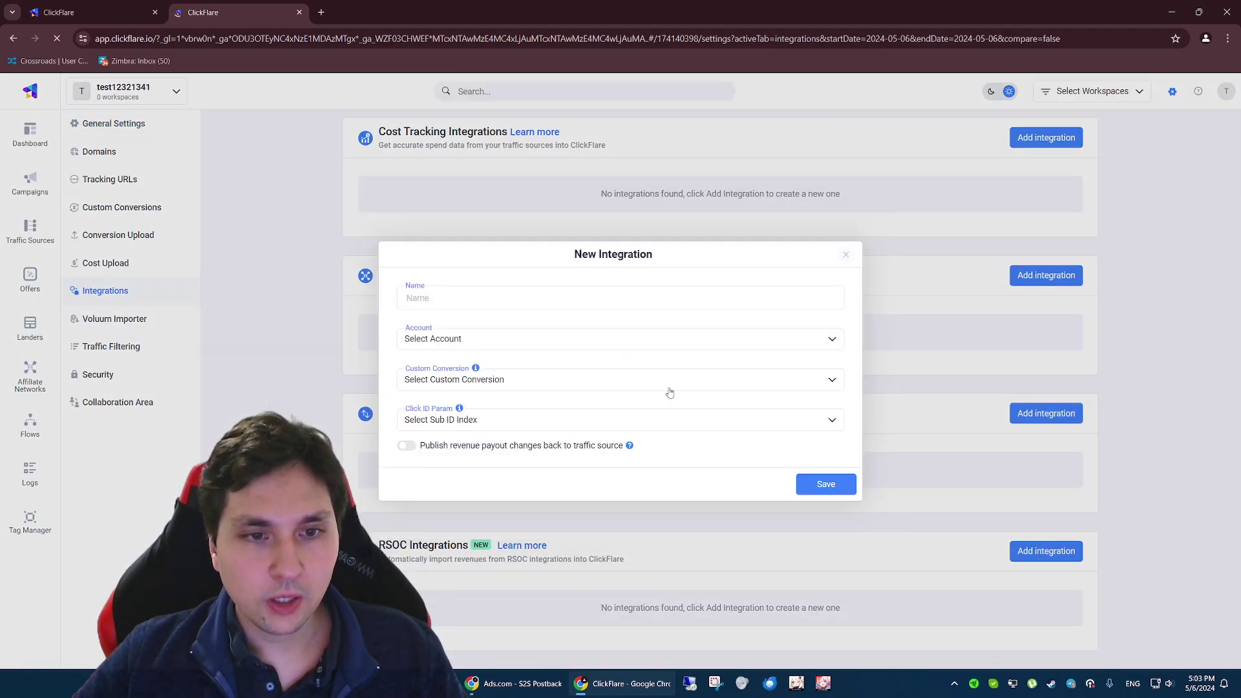
click(432, 421)
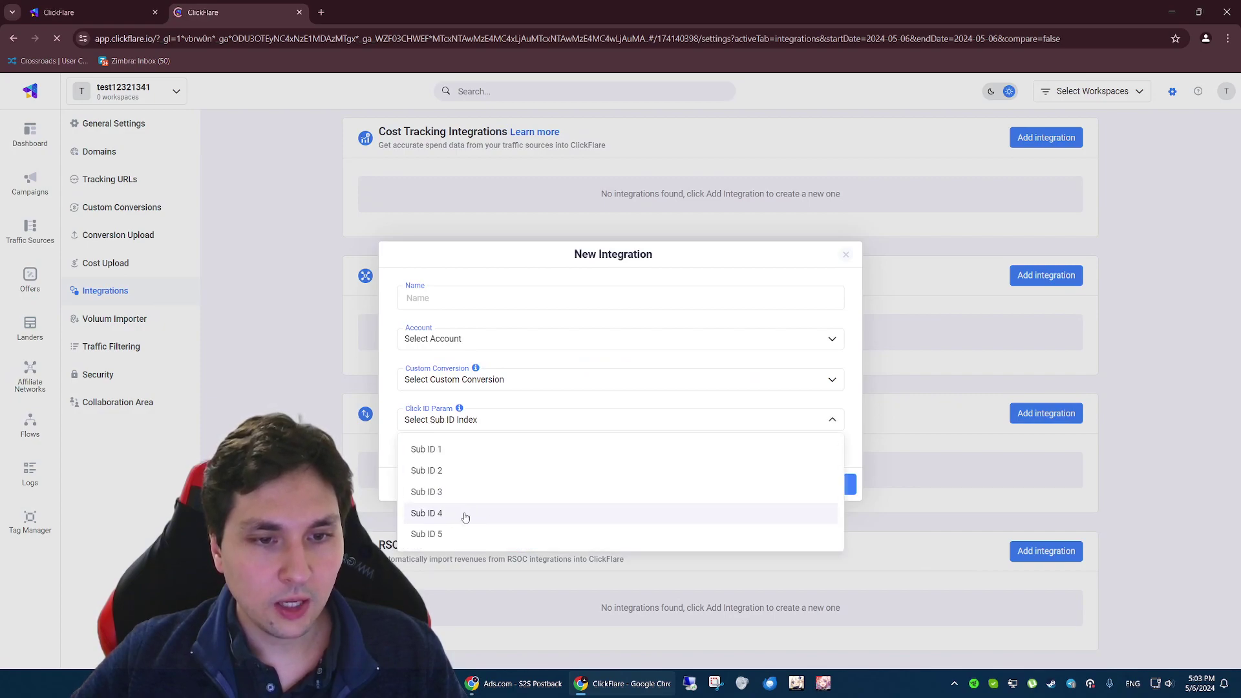
click(442, 514)
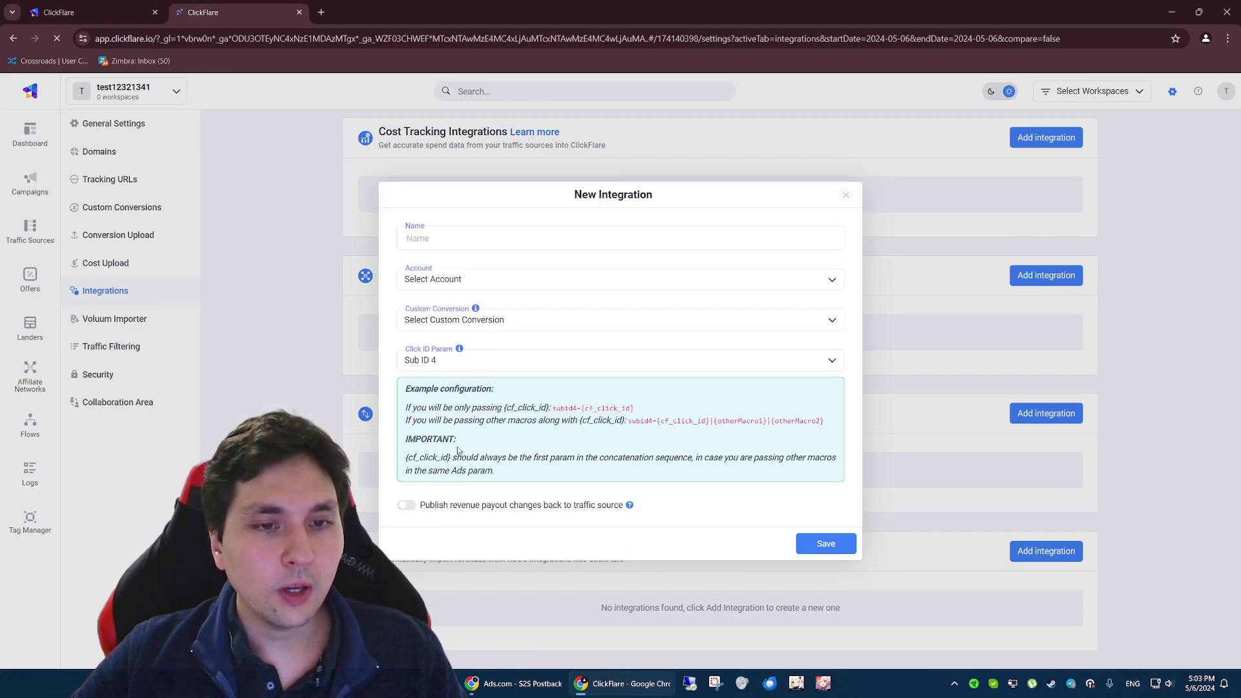
Step: Compare the subid4 entry in the affiliate network's TikTok template parameters with the click ID parameter chosen in the integration form
click(106, 8)
drag(664, 349, 548, 349)
click(554, 350)
key(Left)
key(Left)
key(Left)
key(Left)
key(Left)
key(Left)
key(Left)
key(Left)
key(Left)
key(Left)
key(Left)
key(Left)
key(Left)
key(Left)
key(Left)
key(Left)
key(Left)
key(Left)
key(Left)
key(Left)
key(Left)
key(Left)
key(Left)
key(Left)
key(Left)
key(Left)
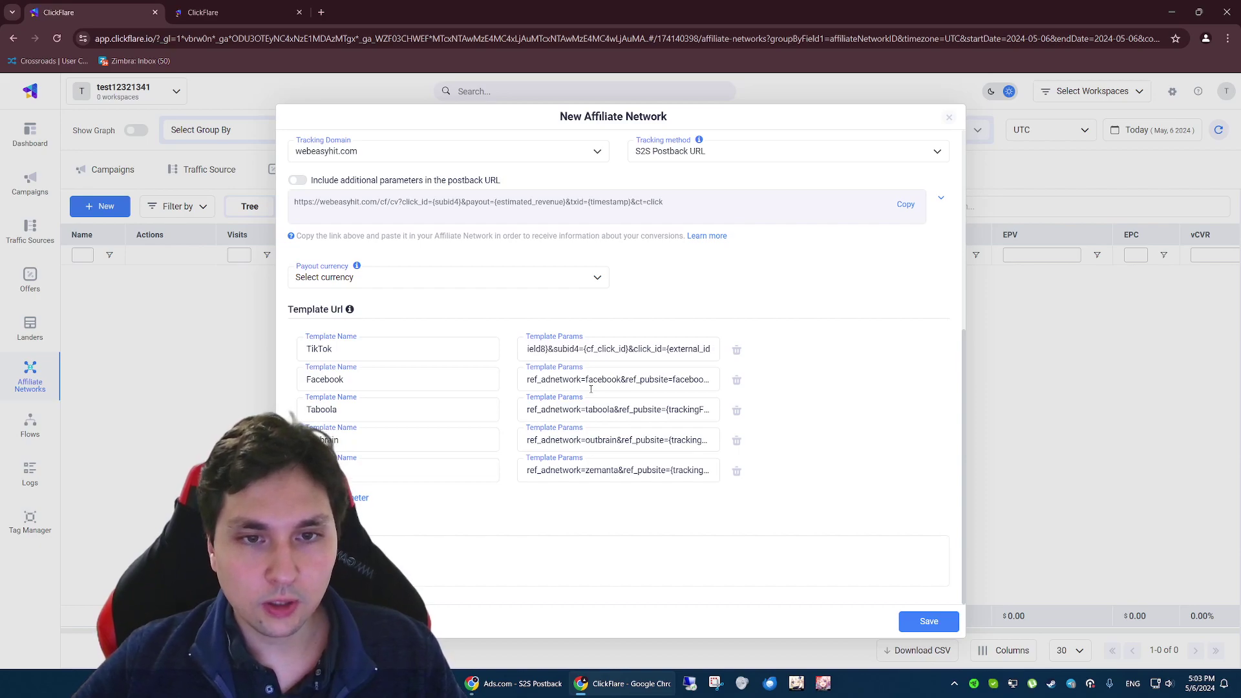
key(ctrl+Tab)
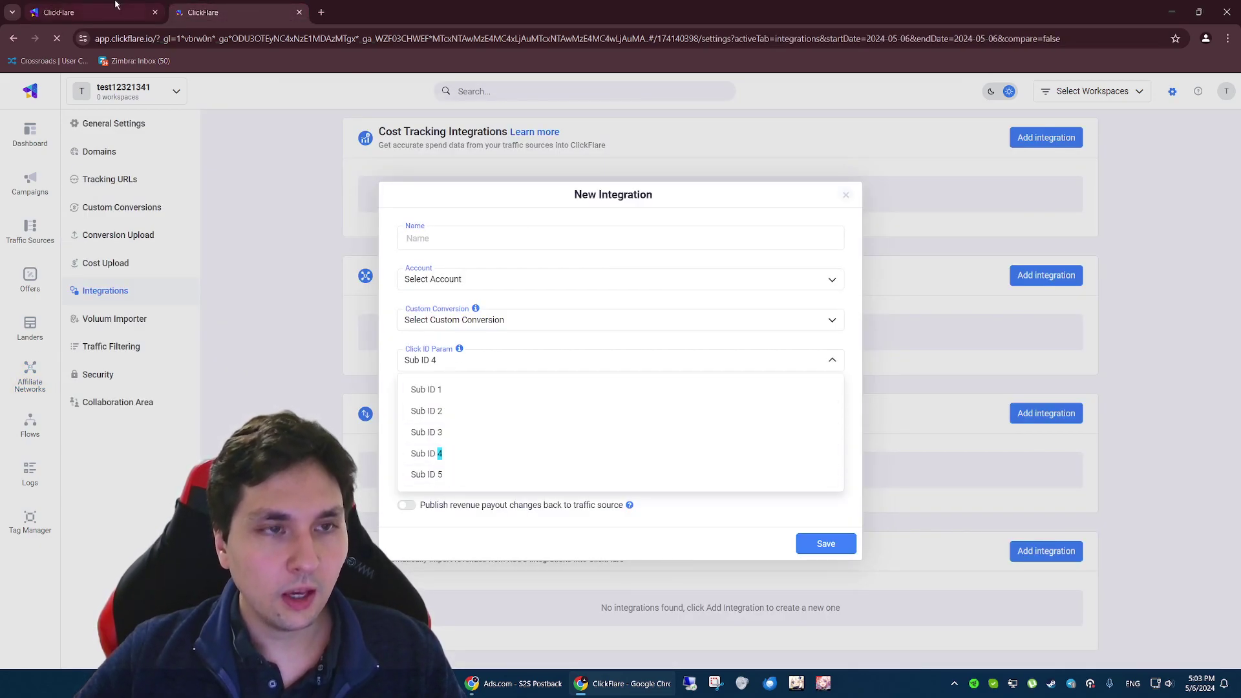
Step: Return to the affiliate network form and try subid5 in place of subid4 in the TikTok template parameters, restoring subid4
key(ctrl+Tab)
mouse_move(622, 350)
mouse_down()
mouse_move(712, 349)
mouse_move(598, 348)
mouse_up()
click(598, 348)
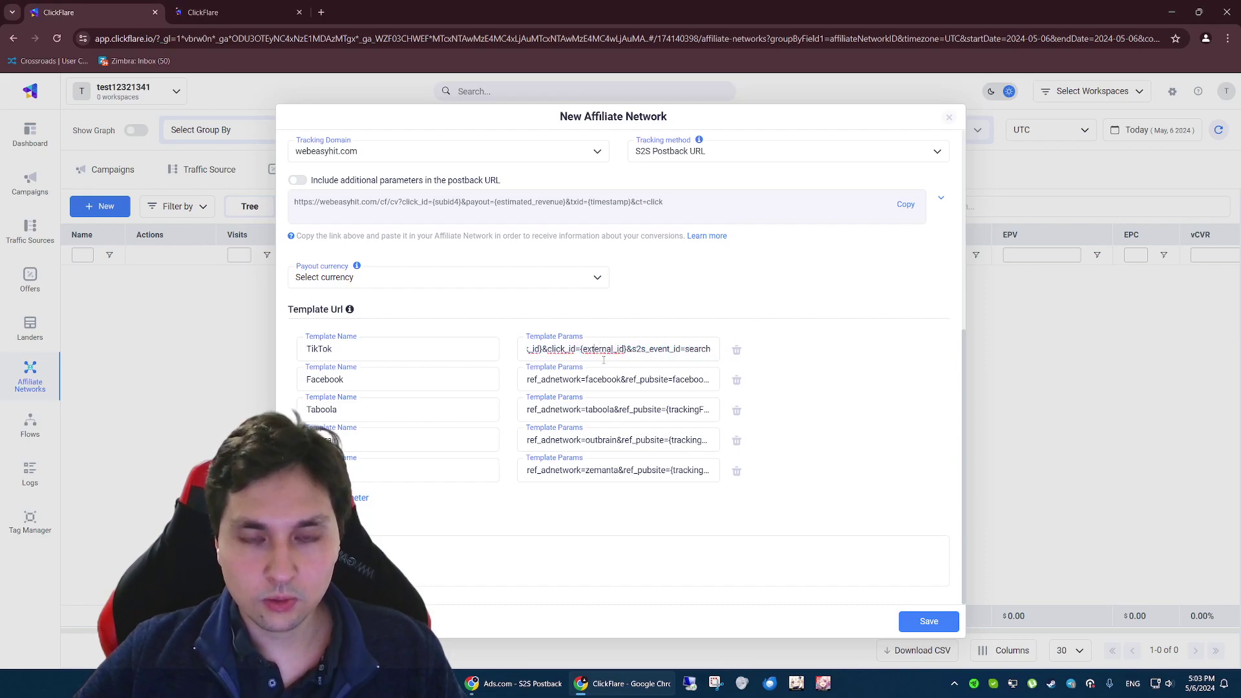
key(Left)
key(Left)
key(Left)
key(Left)
key(Left)
key(Left)
key(Left)
key(Left)
key(Left)
key(Left)
key(Left)
key(Left)
key(Left)
key(Left)
key(Left)
key(Left)
key(Left)
key(Left)
key(Left)
key(Left)
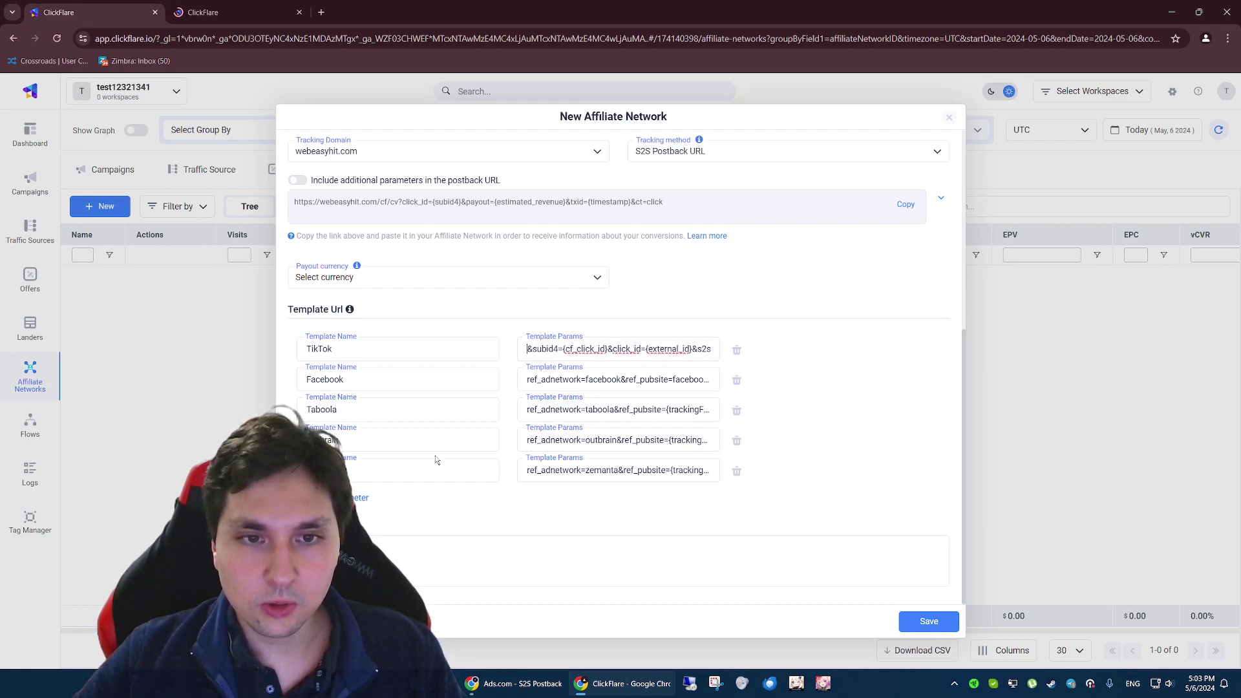
key(Right)
key(Right)
key(BackSpace)
text(5)
key(BackSpace)
text(4)
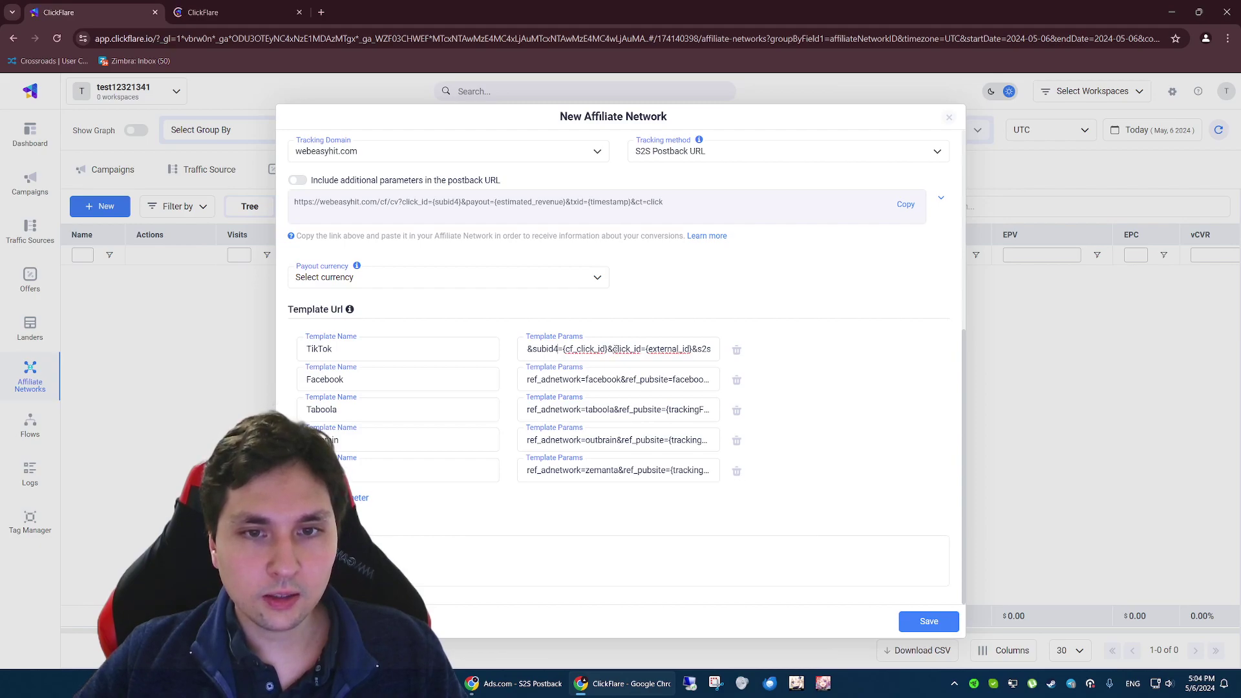
Step: Compare the s2s_event_id value in the TikTok template parameters with the Event Id of the Ads.com postback
mouse_move(697, 351)
mouse_down()
mouse_move(708, 352)
mouse_move(656, 354)
mouse_move(678, 353)
mouse_up()
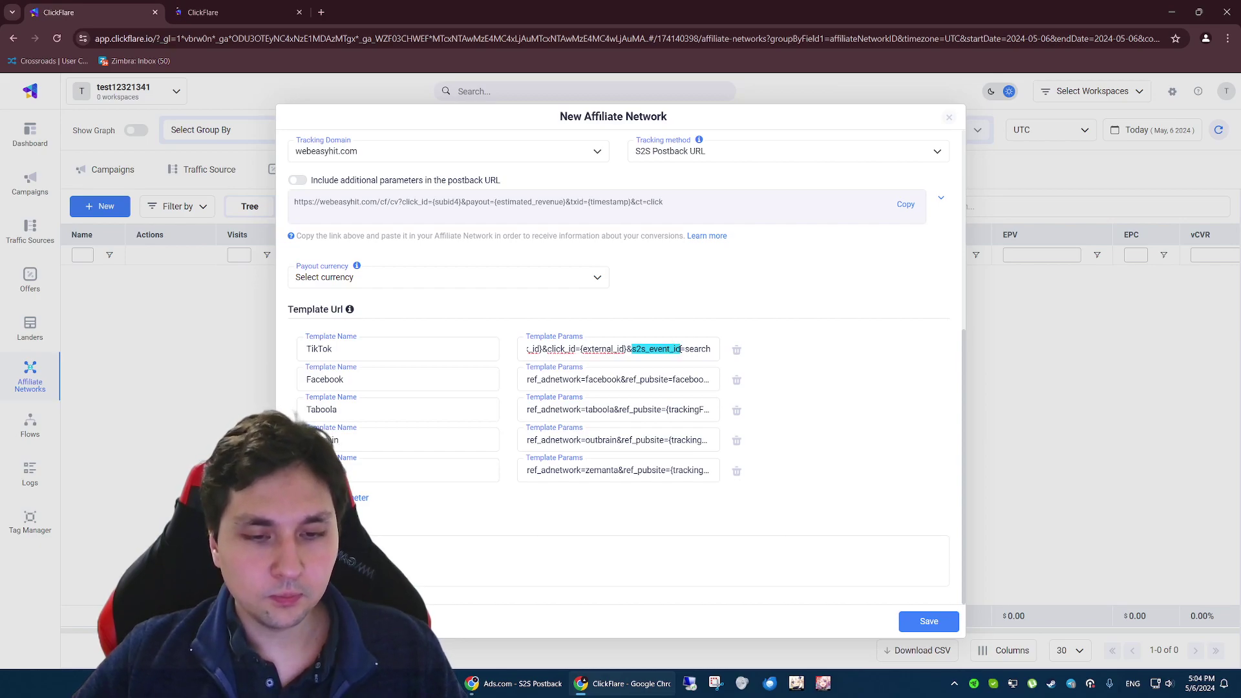
drag(685, 350, 710, 350)
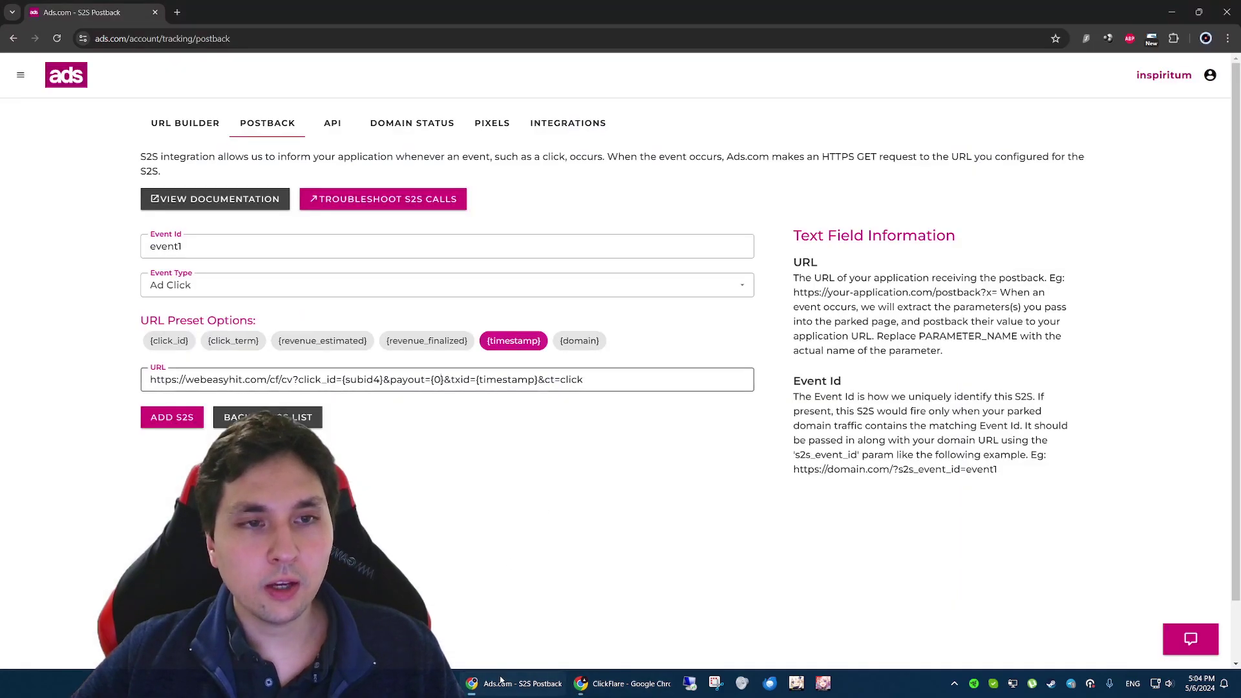
key(alt+Tab)
double_click(174, 247)
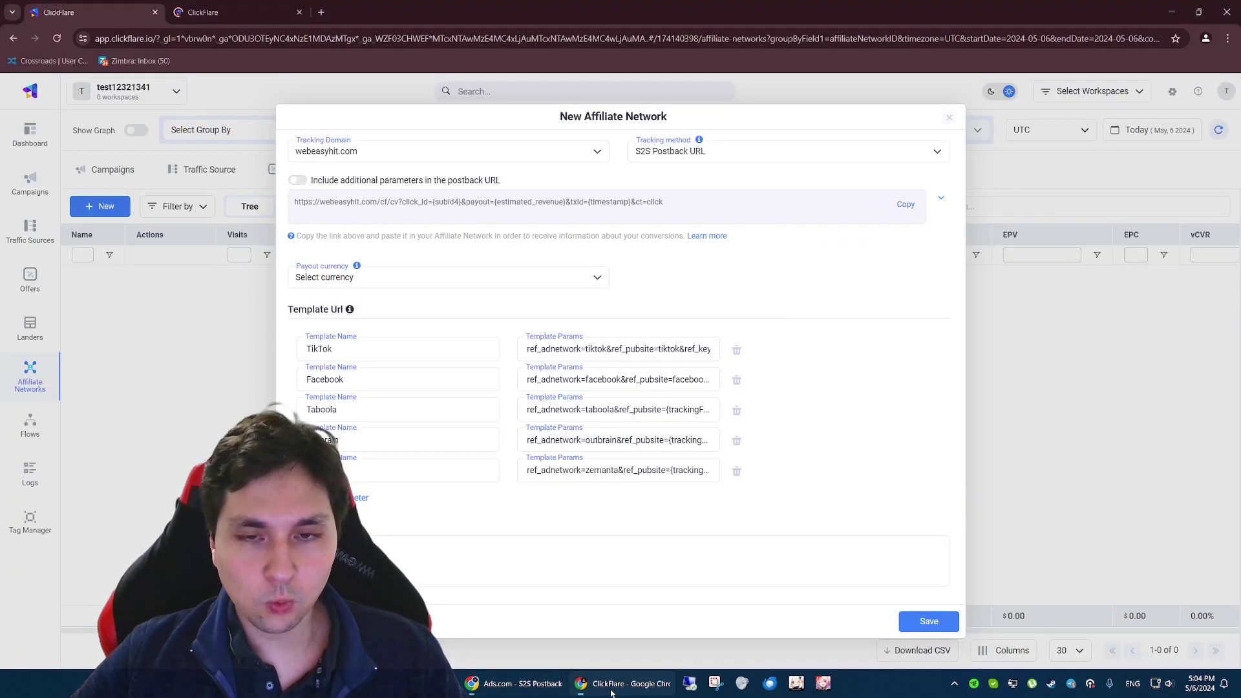
Step: In ClickFlare, try event1 as the s2s_event_id value in the TikTok template parameters and undo the replacement
click(614, 684)
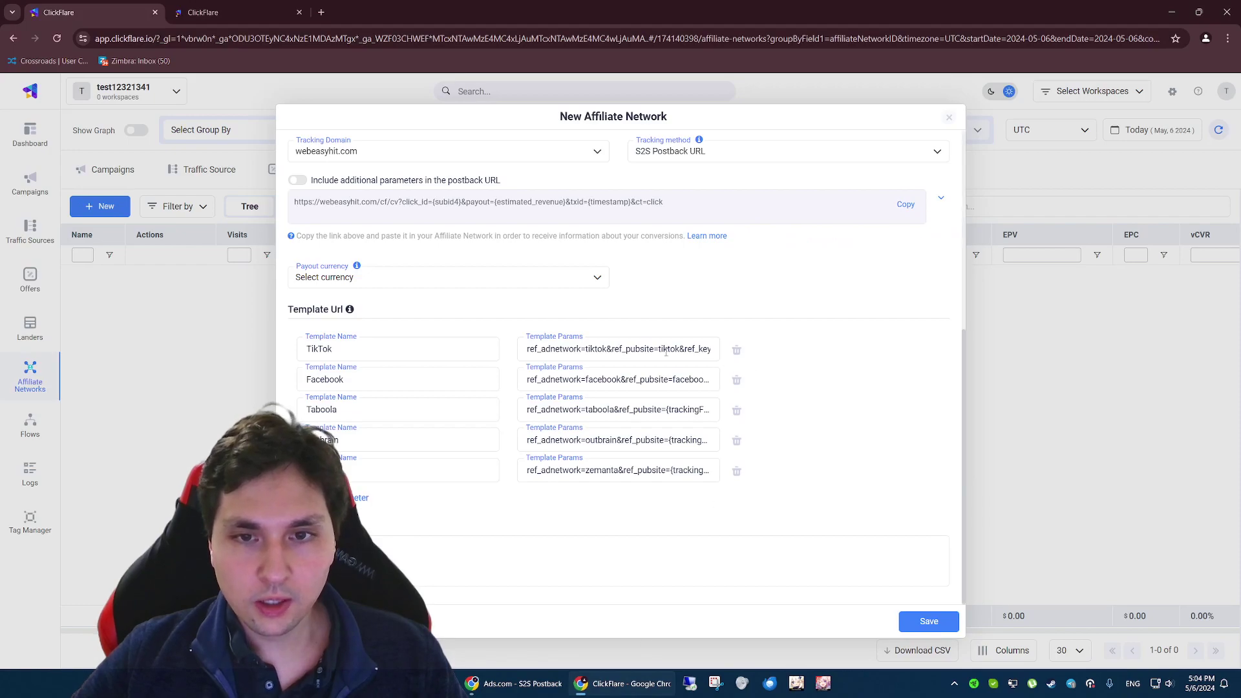
key(ctrl+a)
click(686, 351)
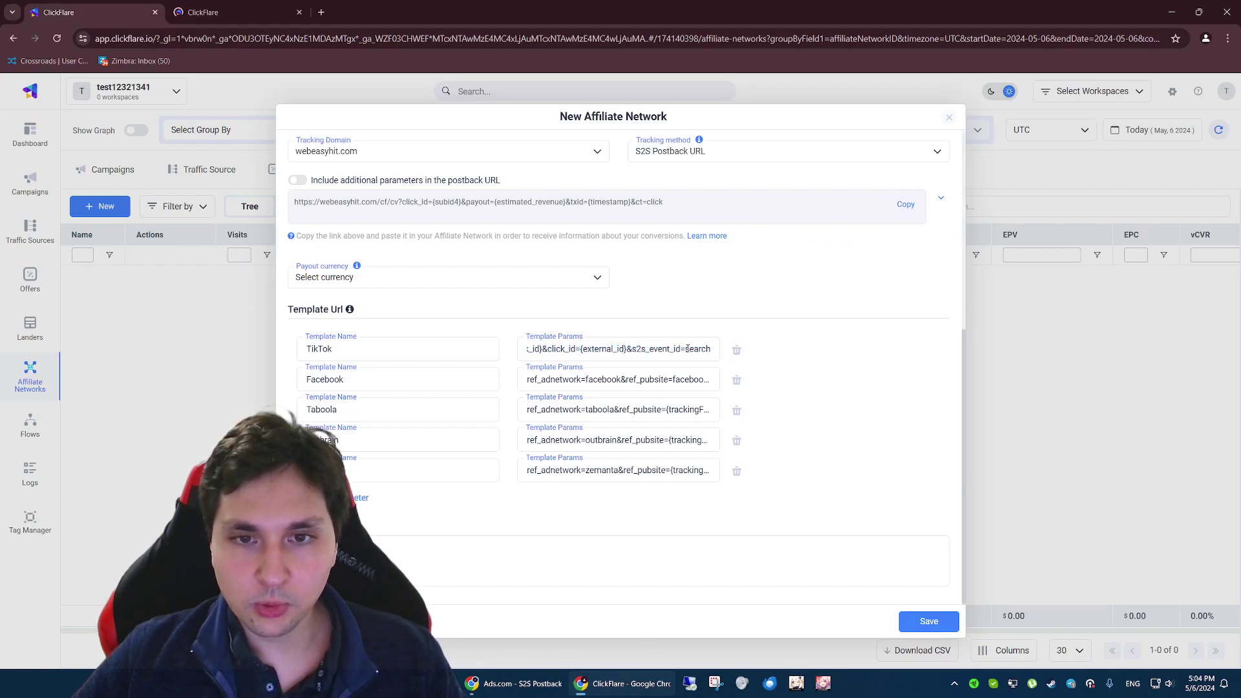
drag(686, 349, 706, 352)
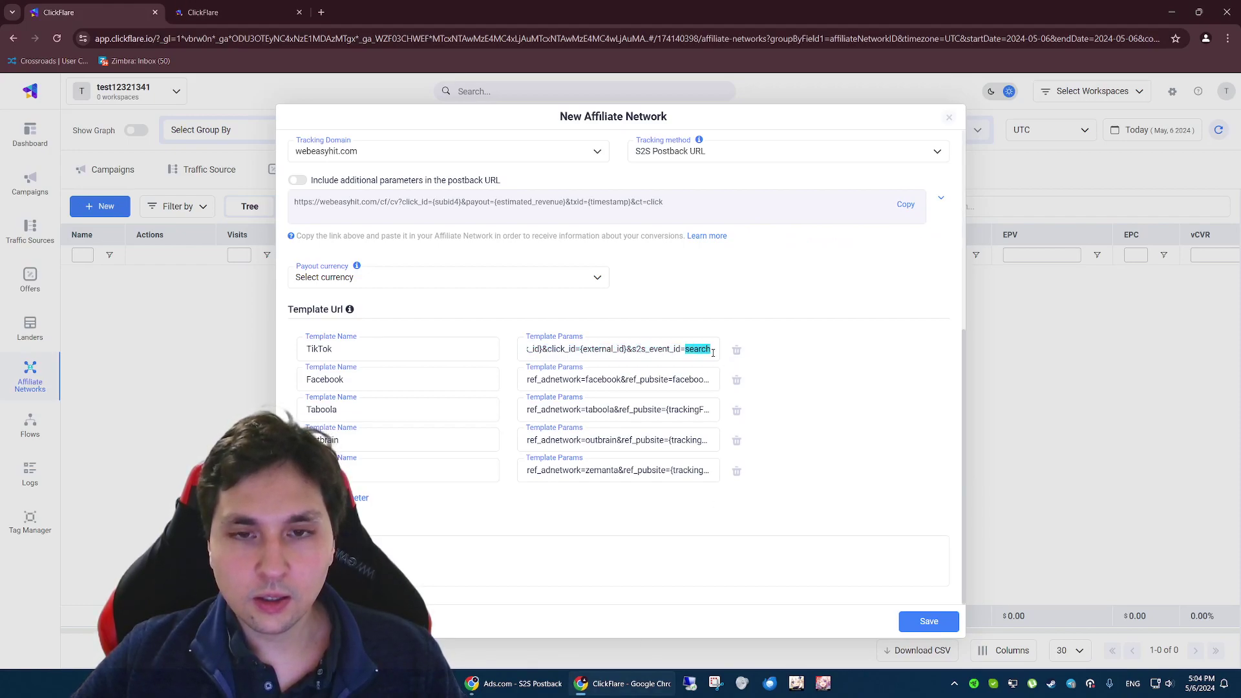
text(event1)
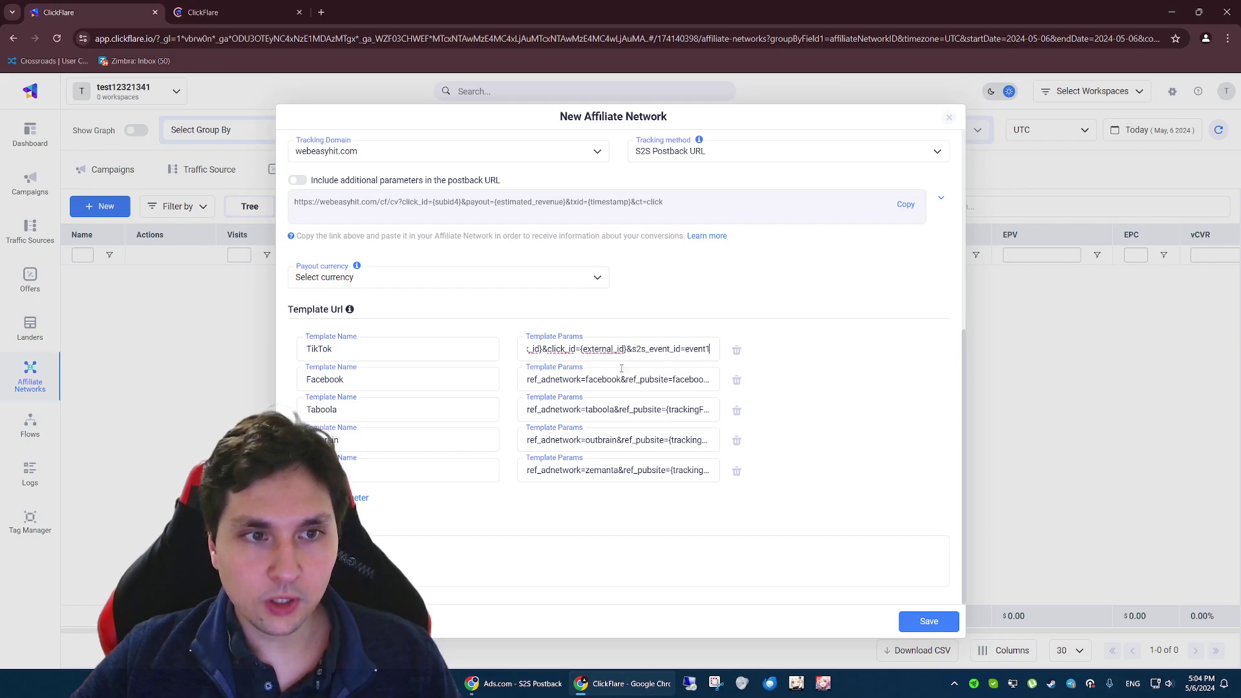
key(ctrl+z)
Step: Switch to Ads.com, set the postback's Event Id to search, and return to the ClickFlare affiliate network form
click(514, 683)
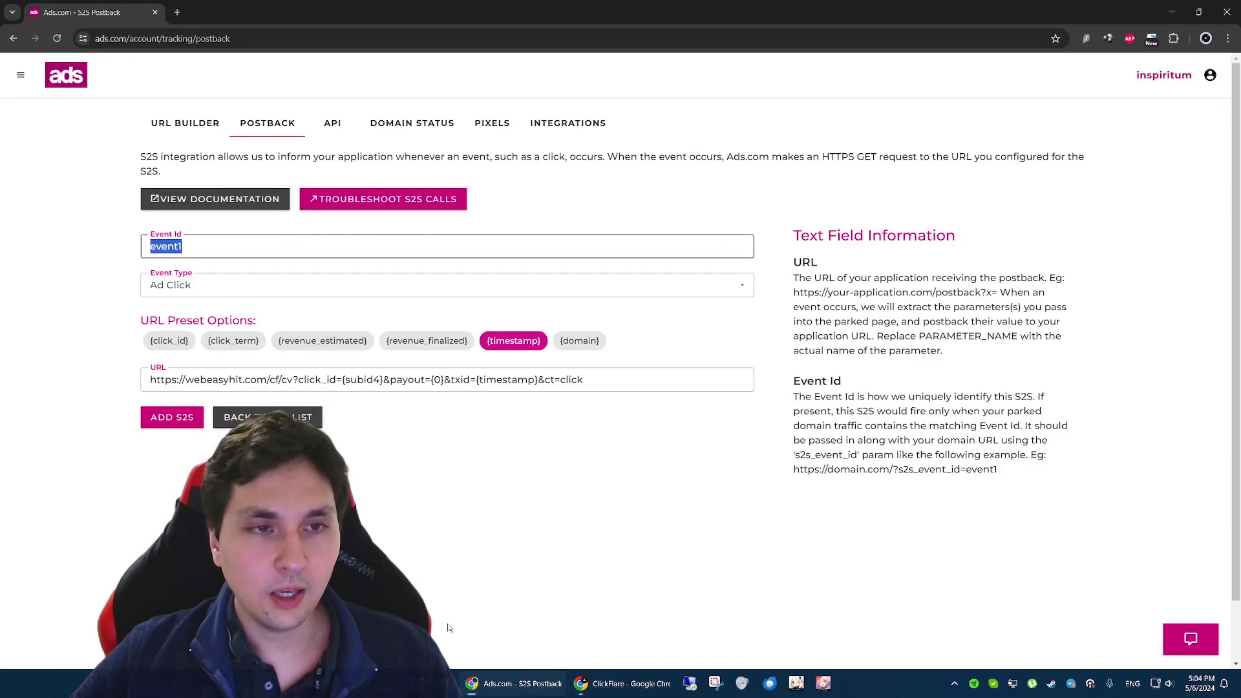
click(191, 241)
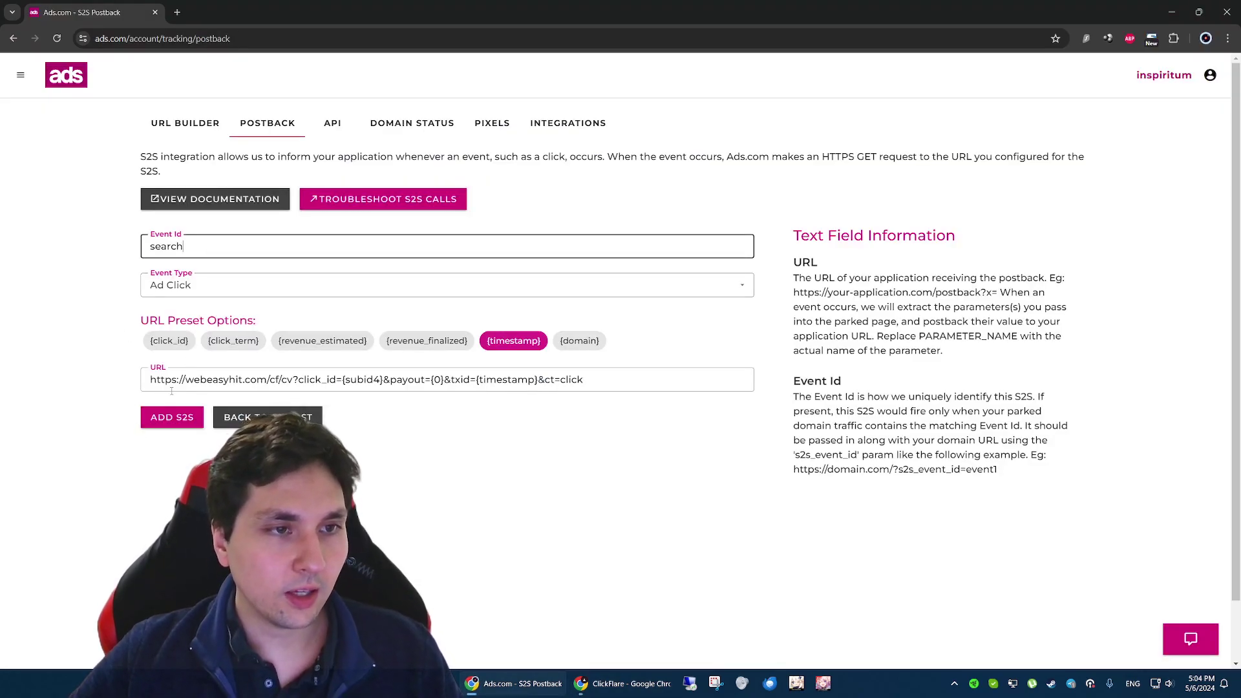
mouse_move(621, 683)
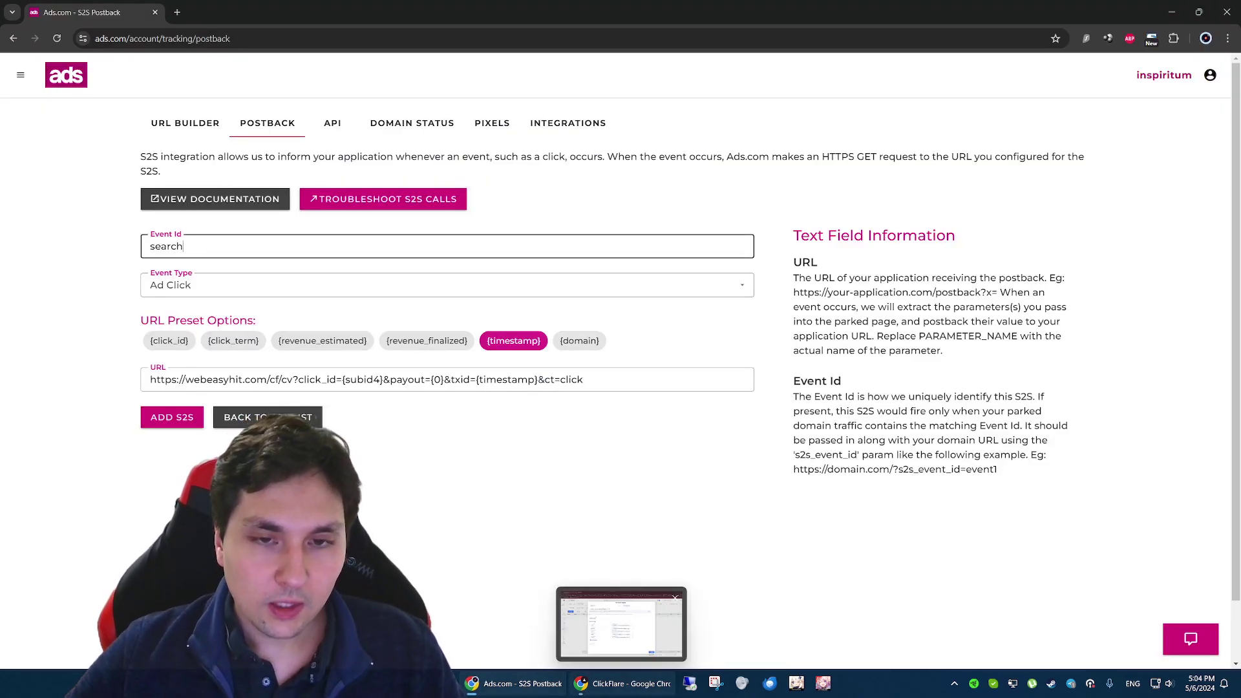
click(621, 624)
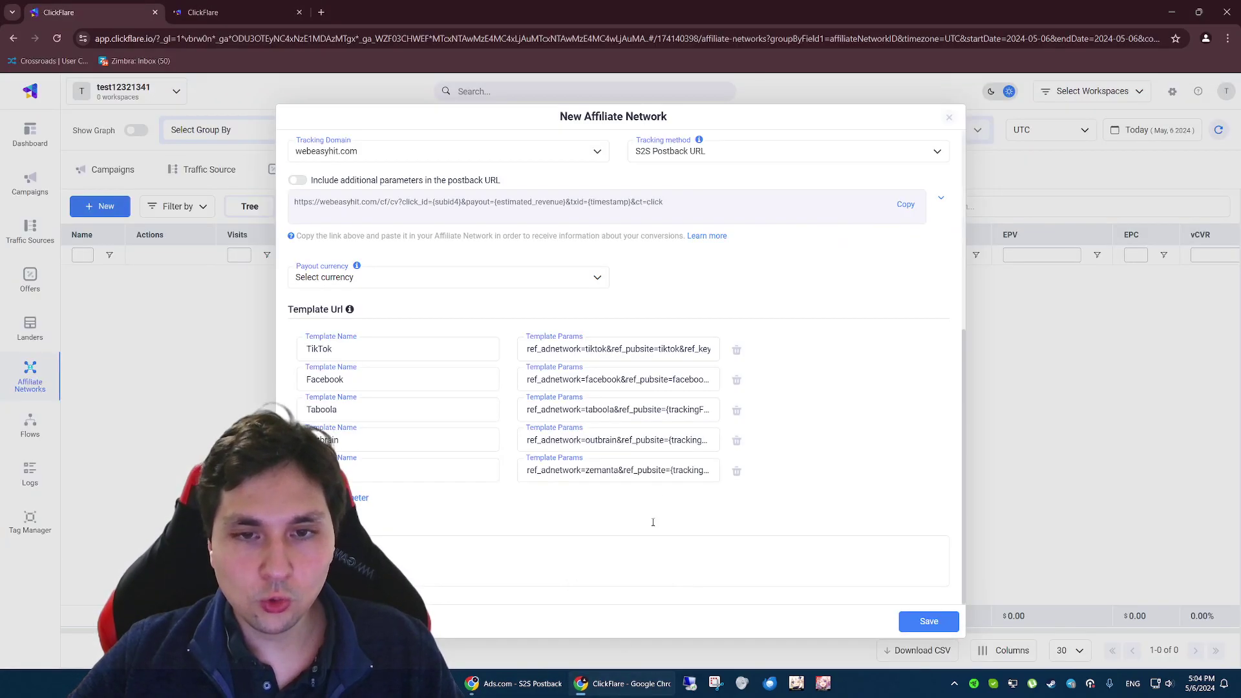
Step: Examine the s2s_event_id, click_id and subid4 entries in the TikTok template parameters
drag(621, 349, 723, 360)
click(600, 352)
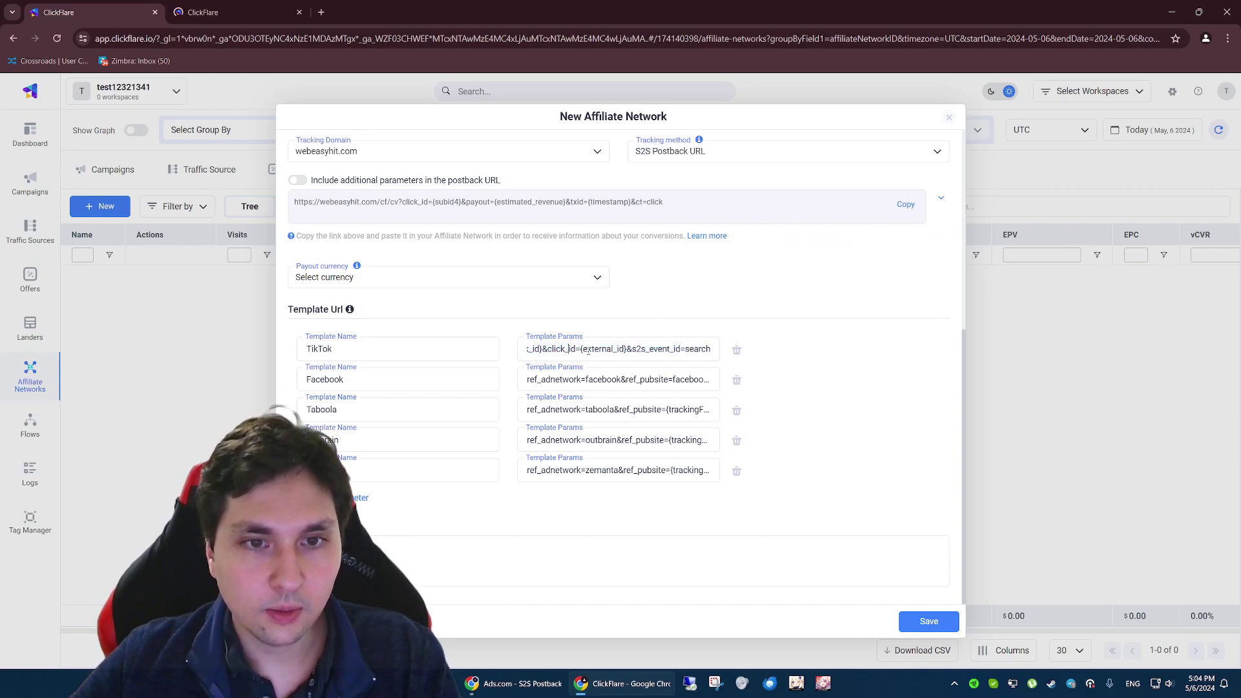
key(Left)
key(Left)
key(Left)
key(Left)
key(Left)
key(Left)
key(Left)
key(Left)
key(Left)
key(Left)
key(Left)
key(Left)
key(Left)
key(Left)
key(Left)
key(Left)
key(Left)
key(Left)
key(Left)
key(Left)
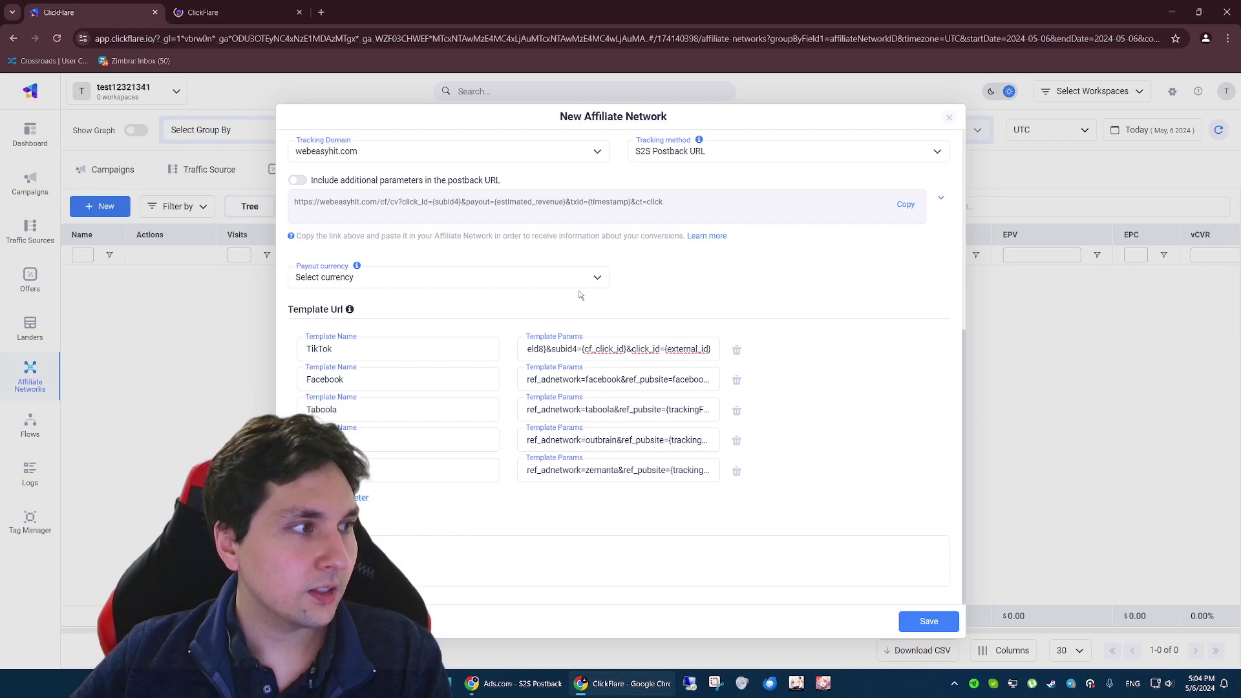
Step: Check the TikTok template parameters against the integration's click ID parameter and the Event Id of the Ads.com postback
click(255, 12)
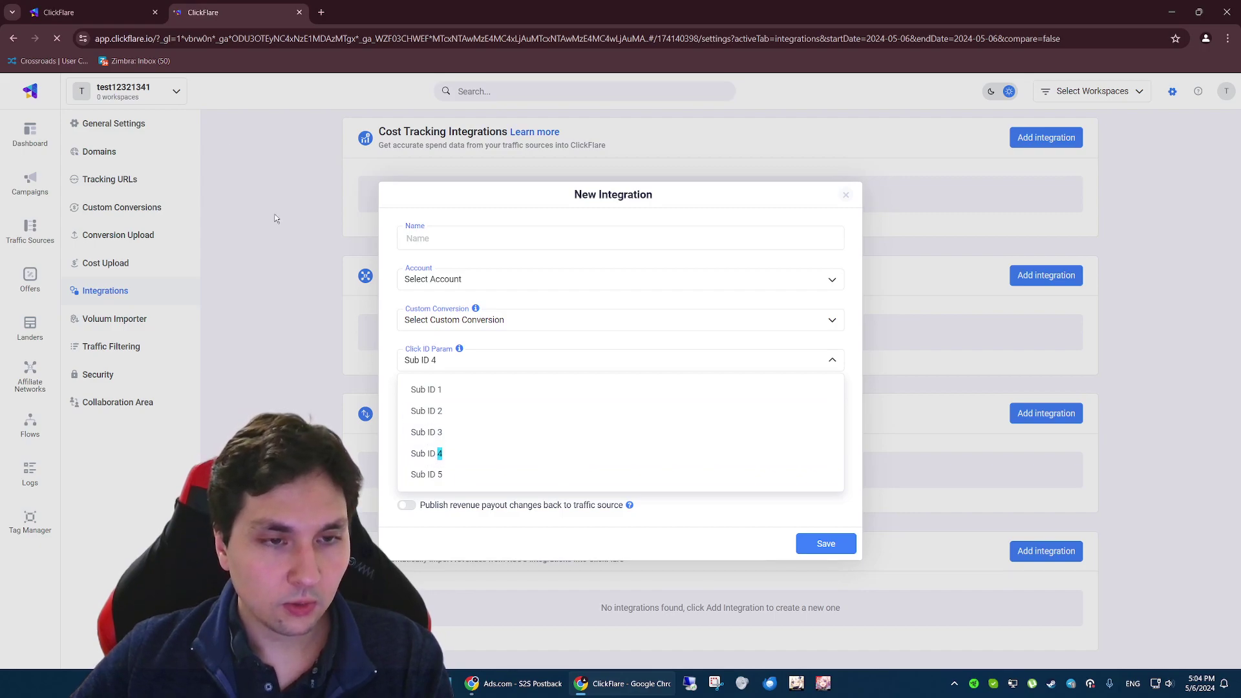
click(58, 12)
drag(530, 349, 797, 358)
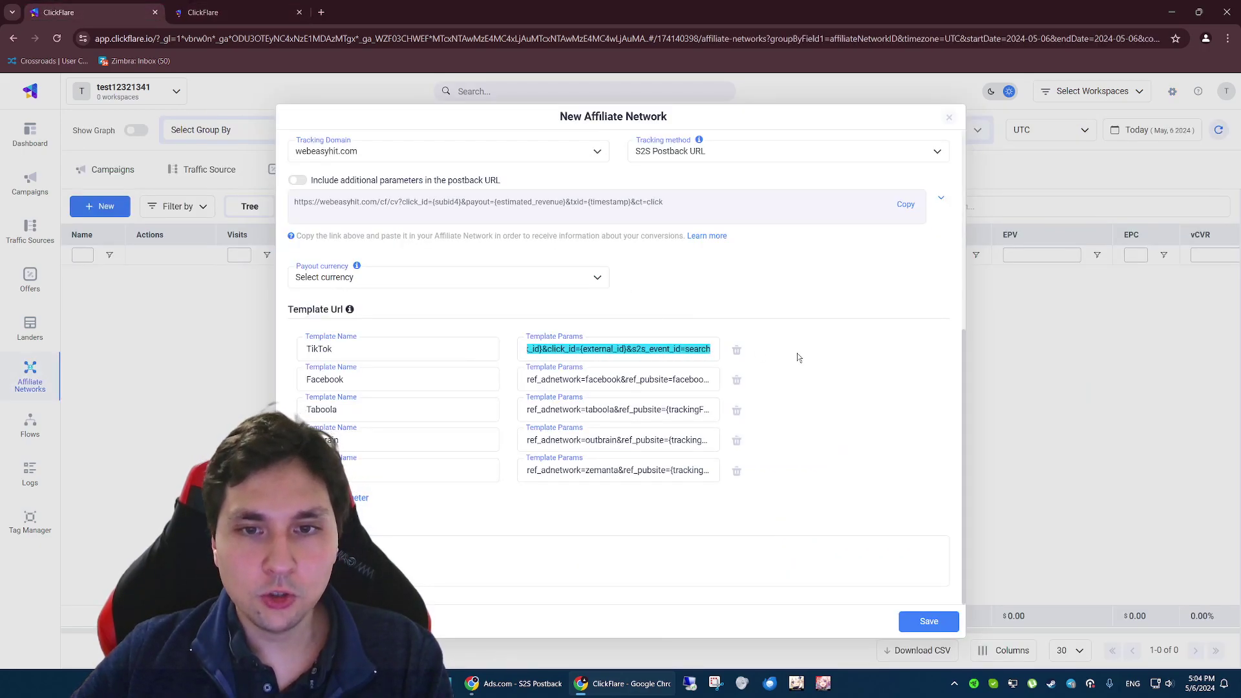
click(653, 352)
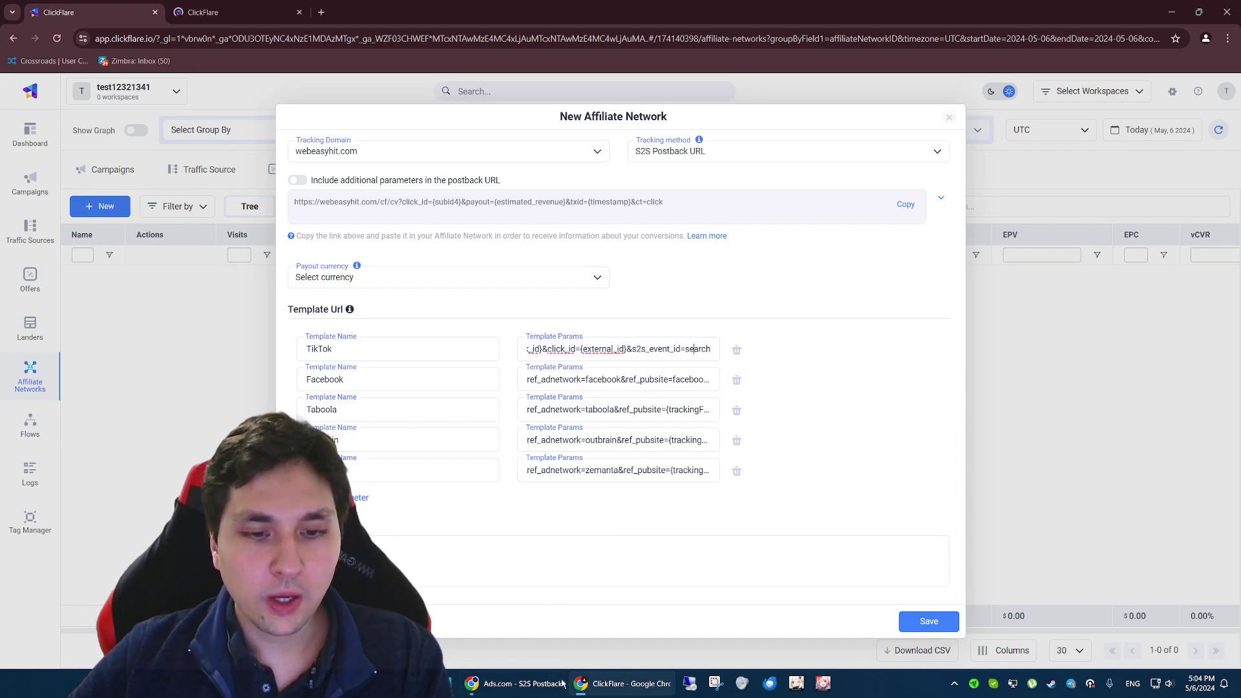
click(518, 684)
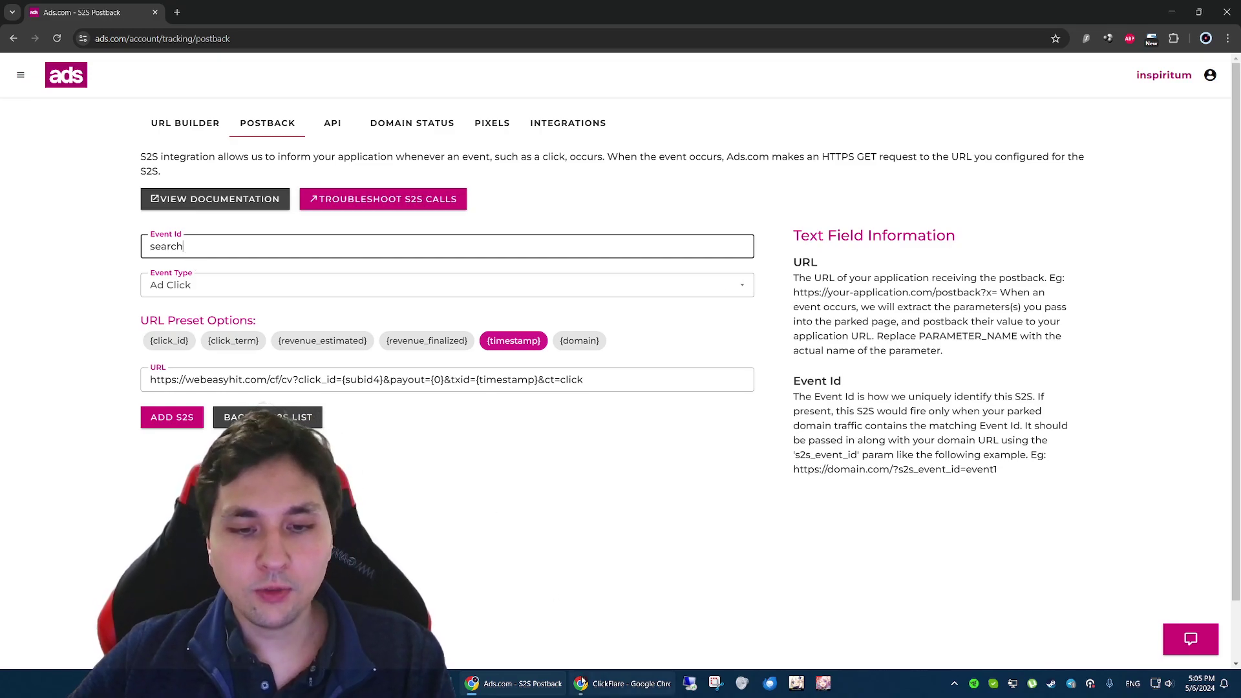
click(622, 685)
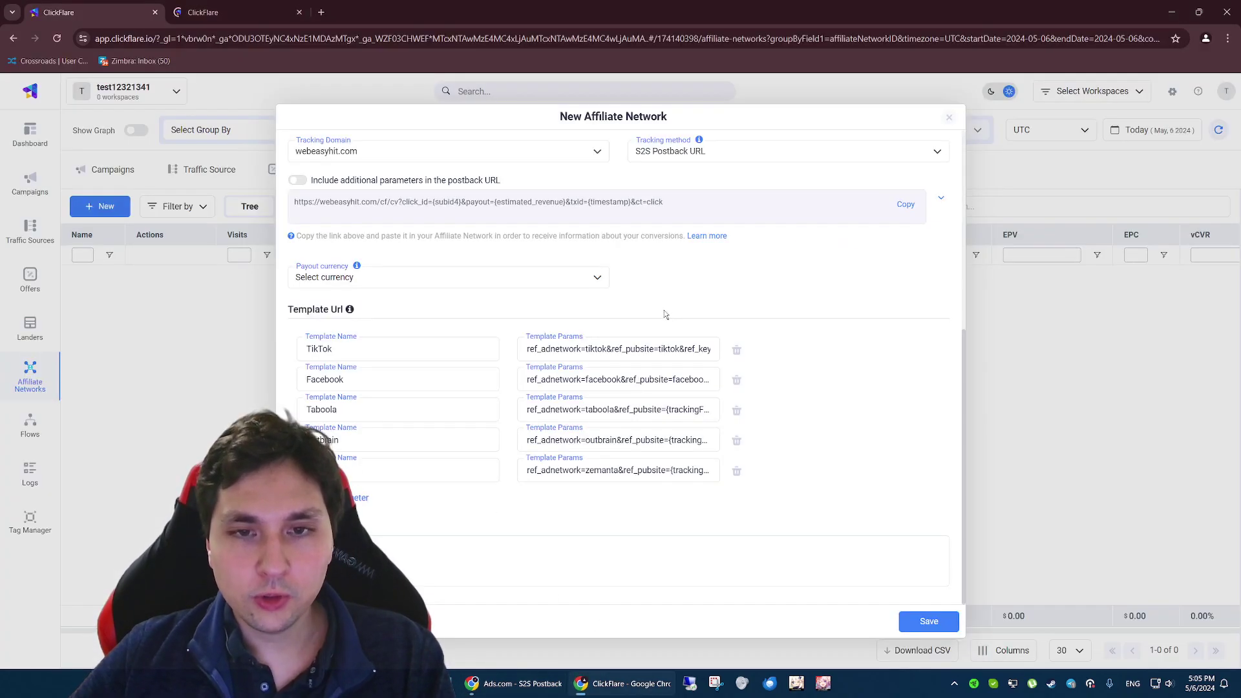
triple_click(567, 349)
key(ctrl+v)
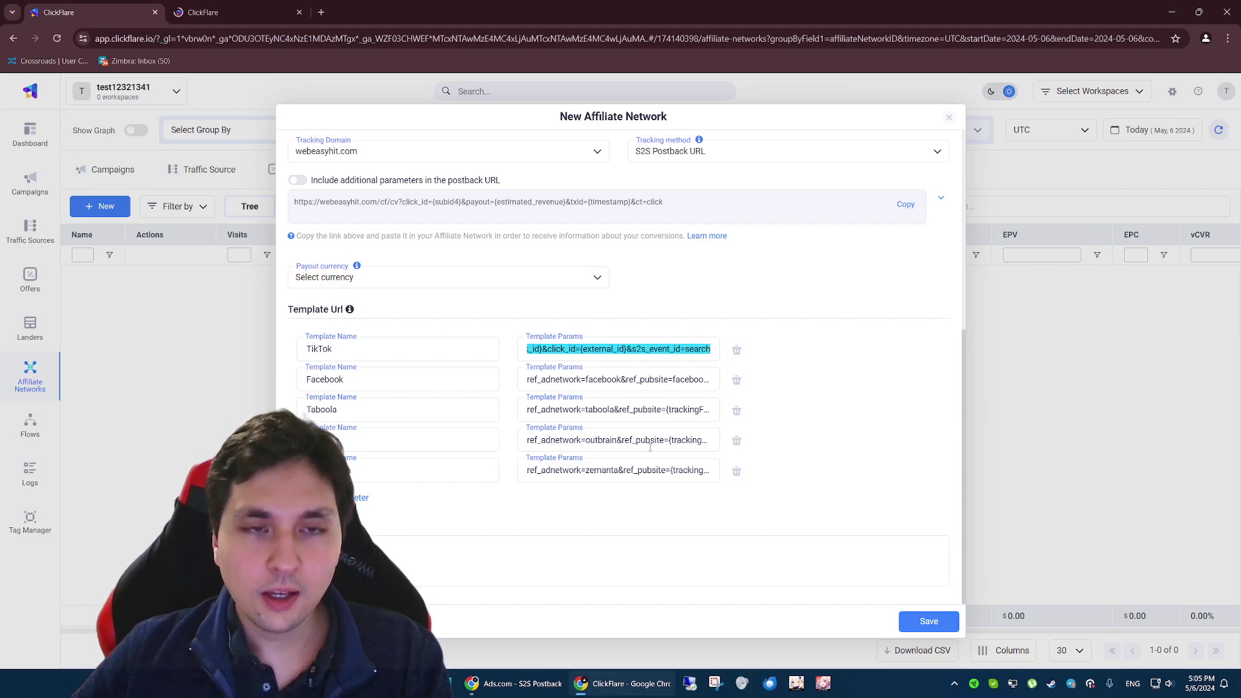
scroll(750, 467, up, 2)
scroll(772, 487, down, 2)
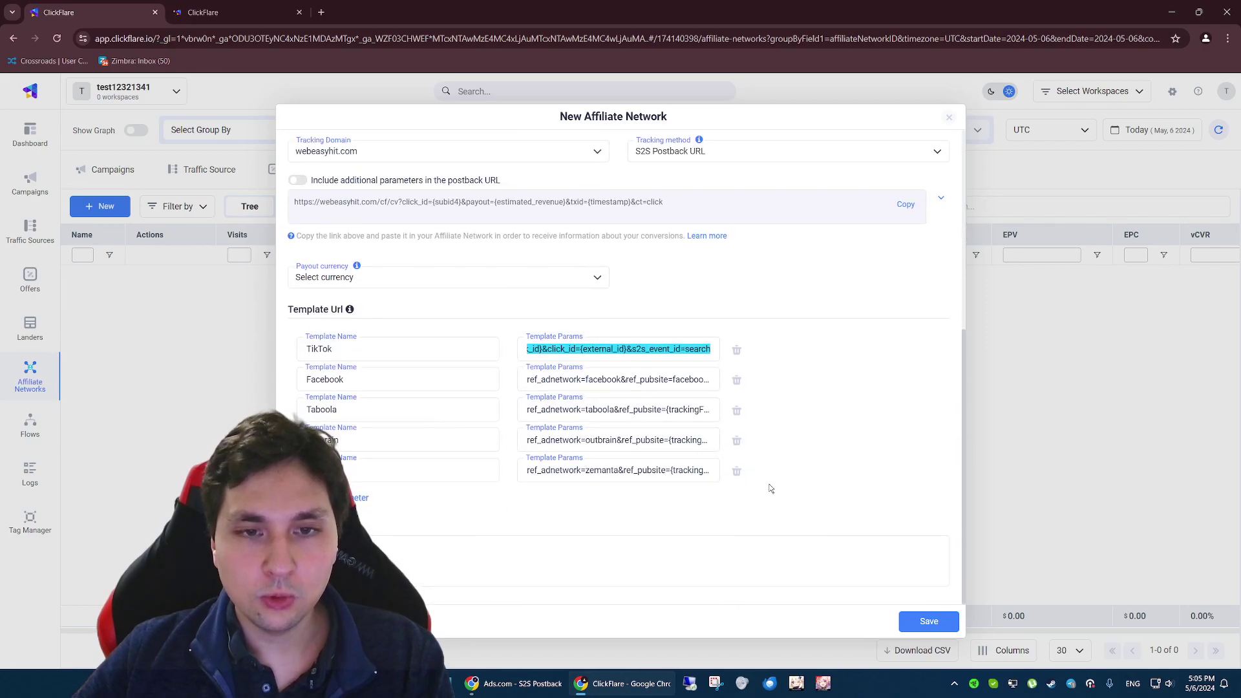
click(683, 349)
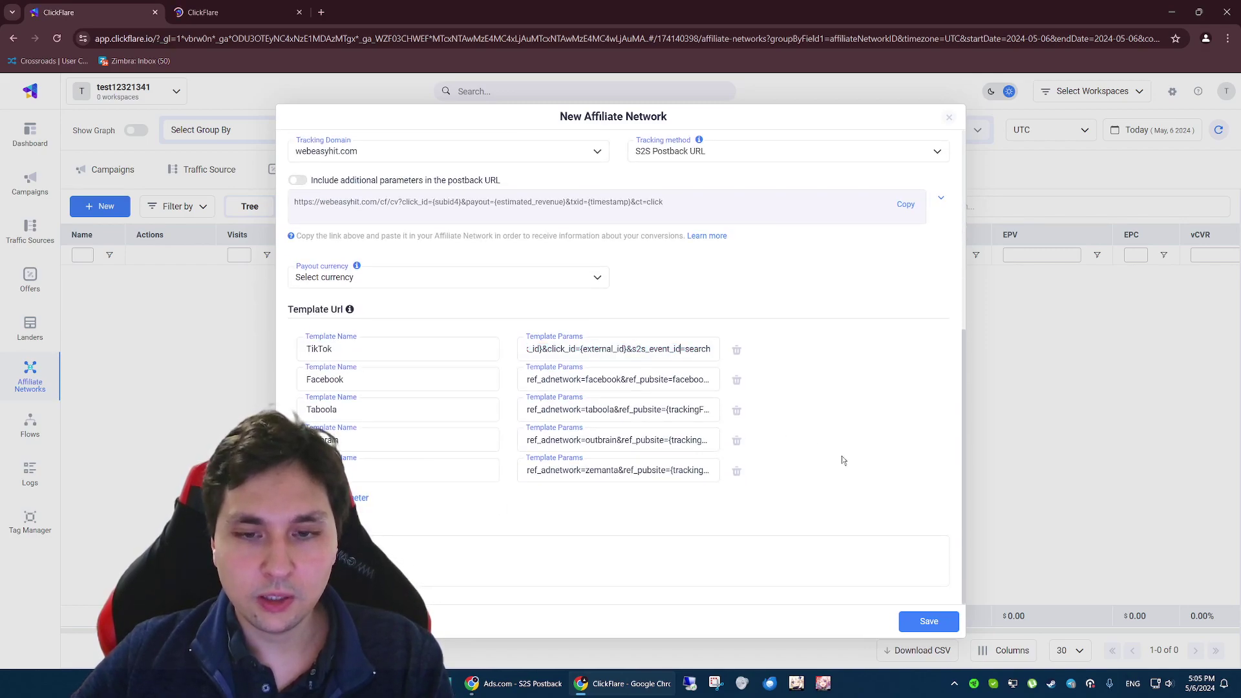
Step: Set the affiliate network's payout currency to US Dollar and save the network
click(920, 624)
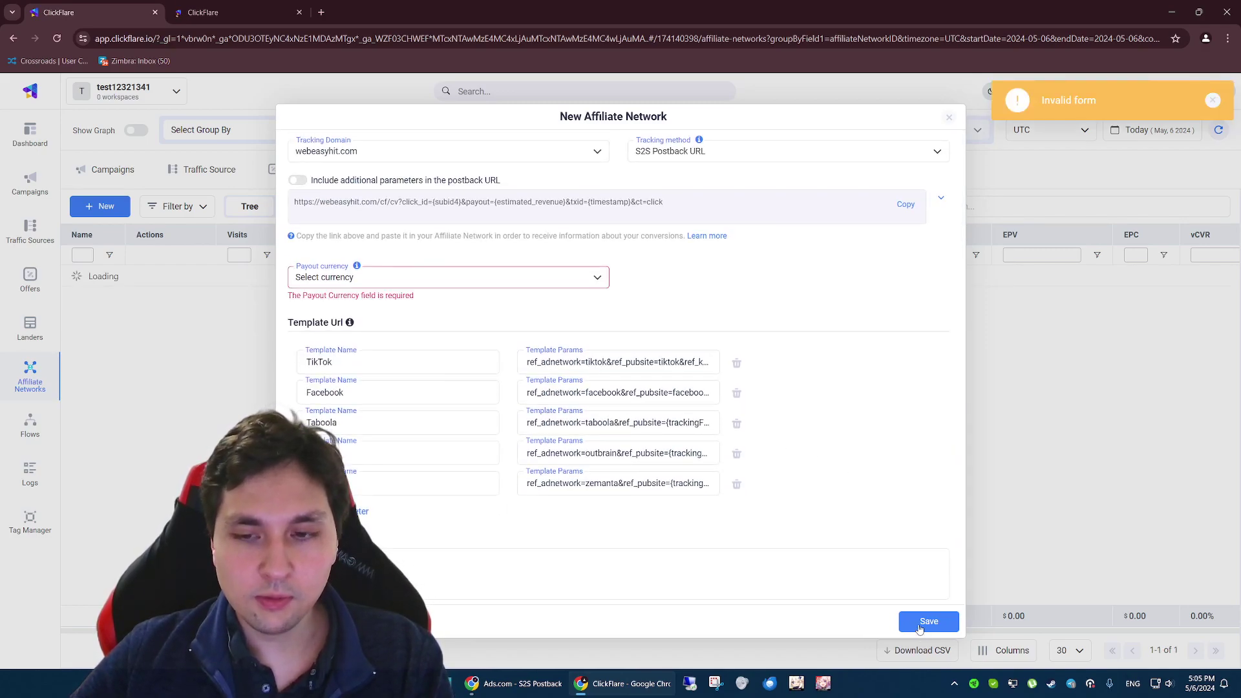
scroll(346, 327, up, 1)
click(345, 339)
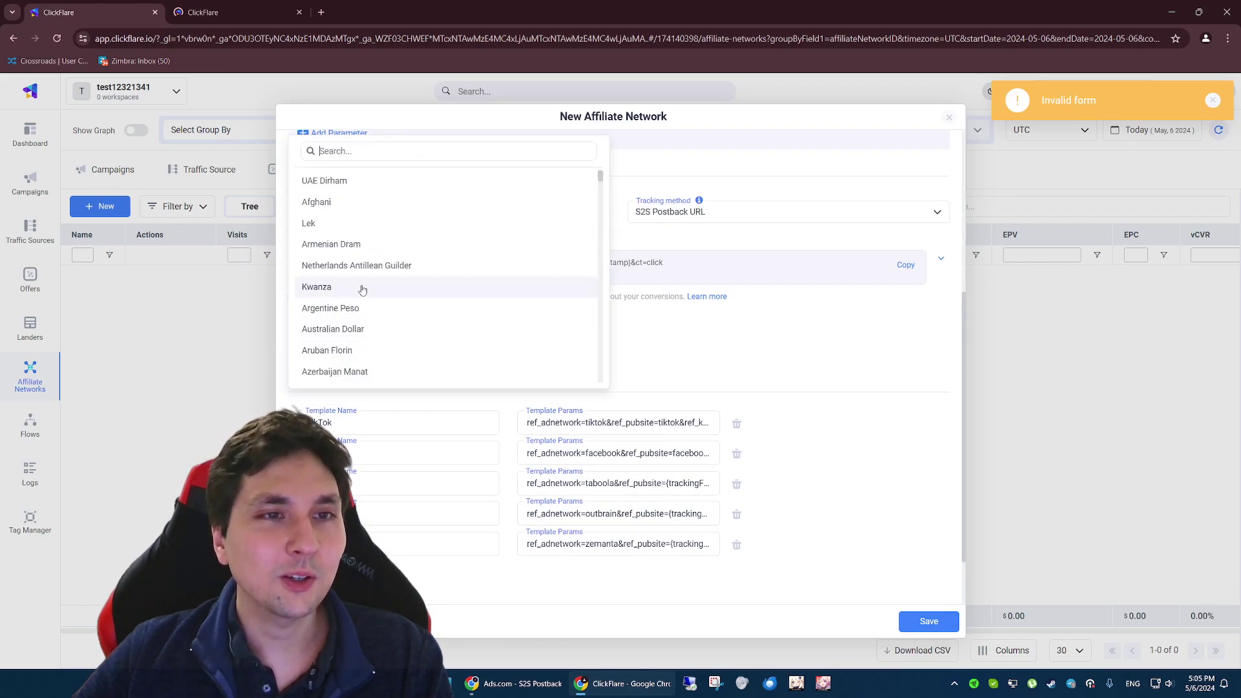
text(usd)
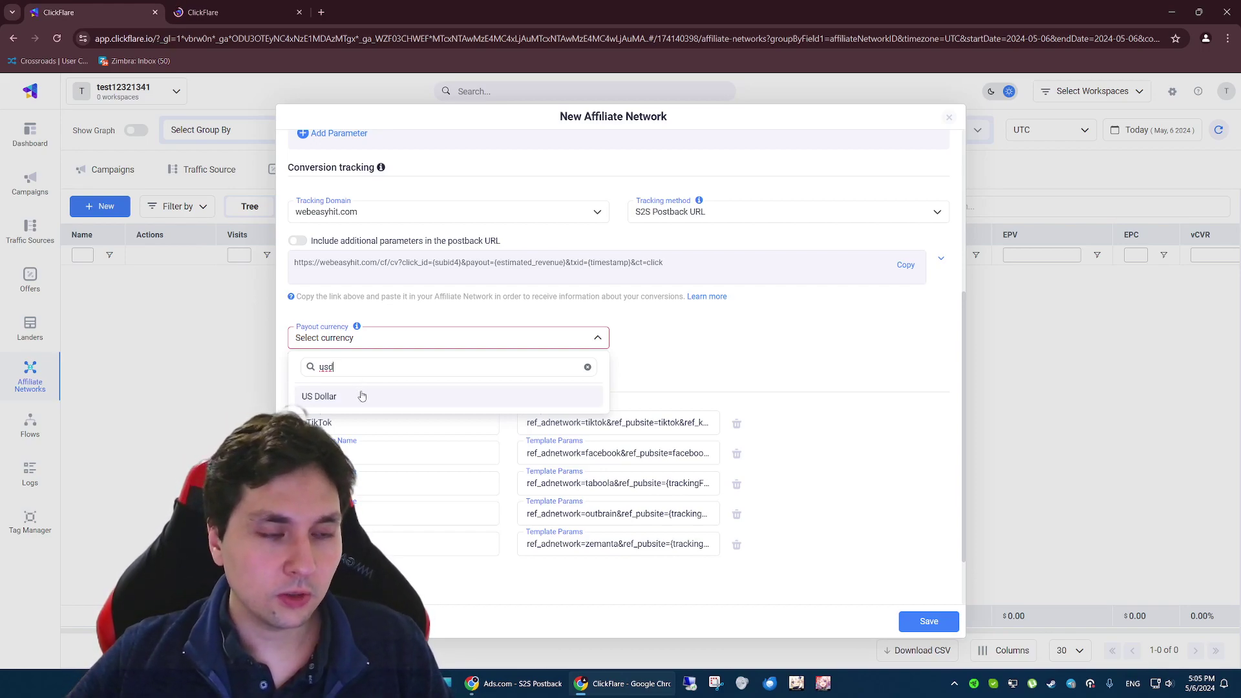
click(359, 396)
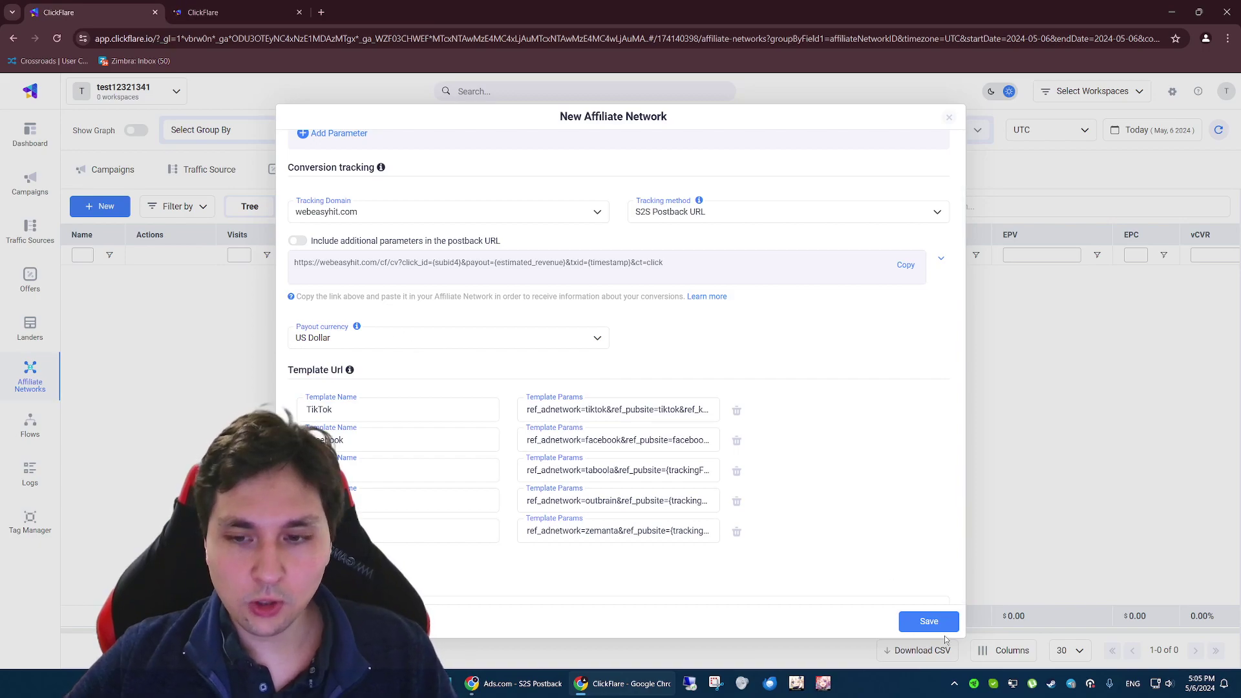
click(929, 624)
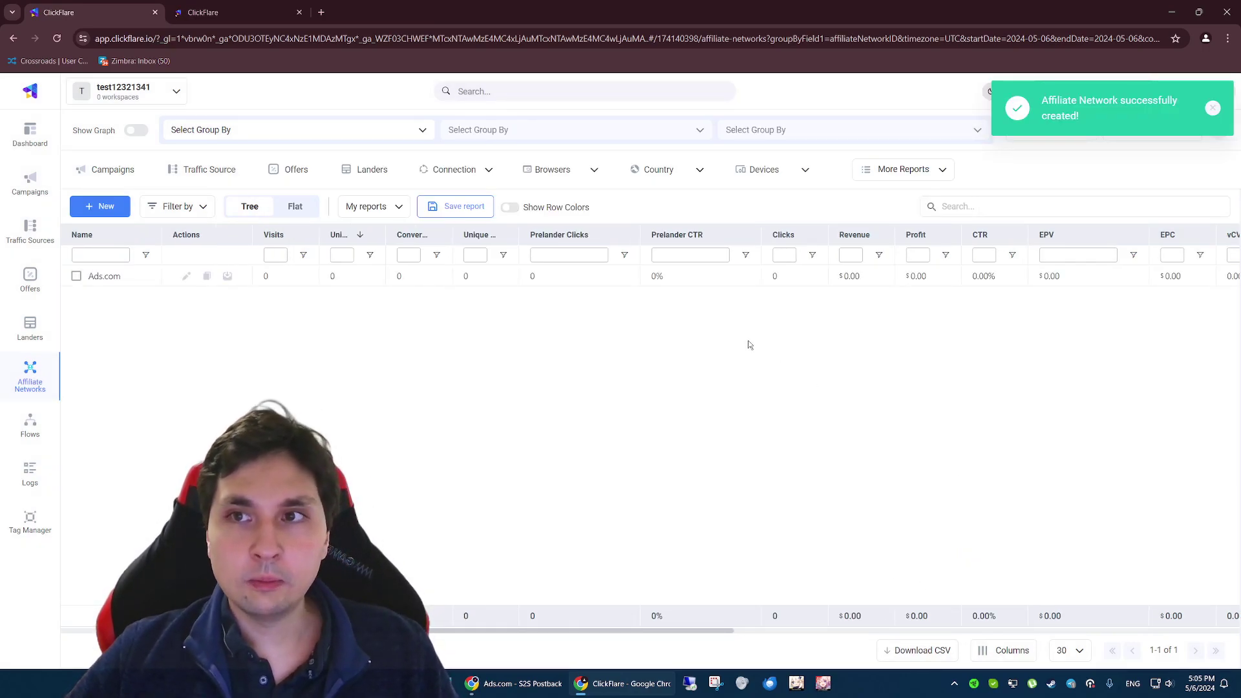
Step: Start a new offer and select Ads.com as its affiliate network
click(50, 269)
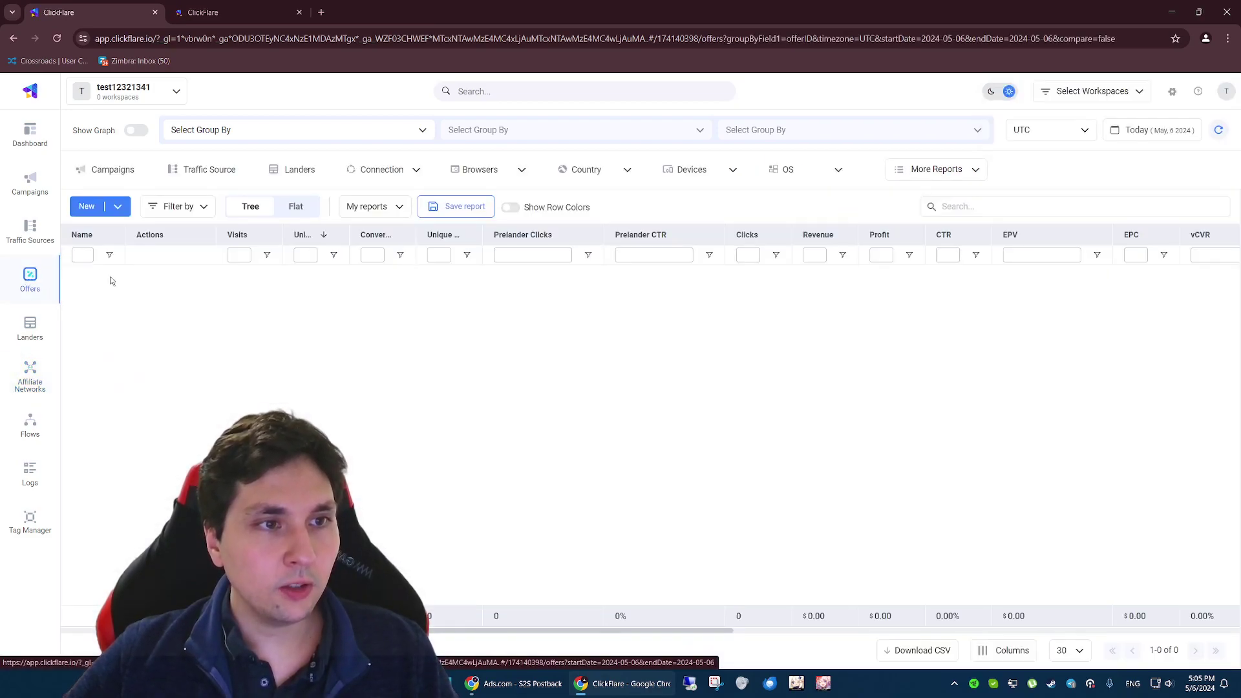
click(89, 207)
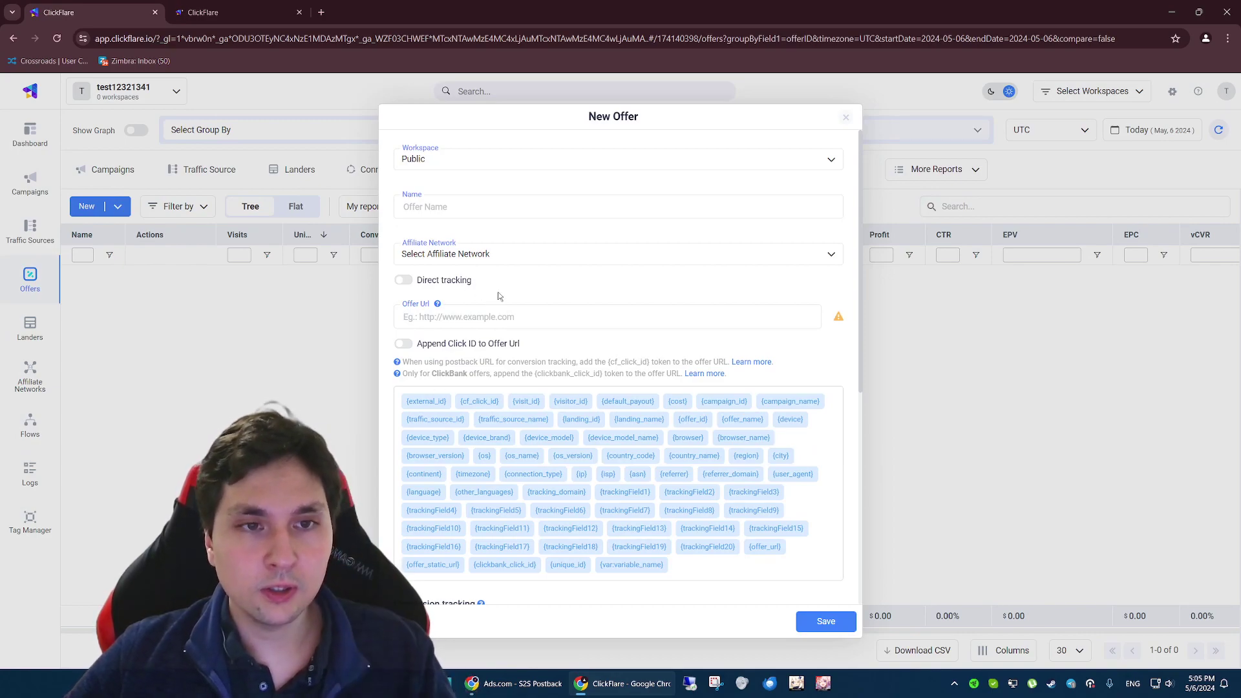
click(448, 262)
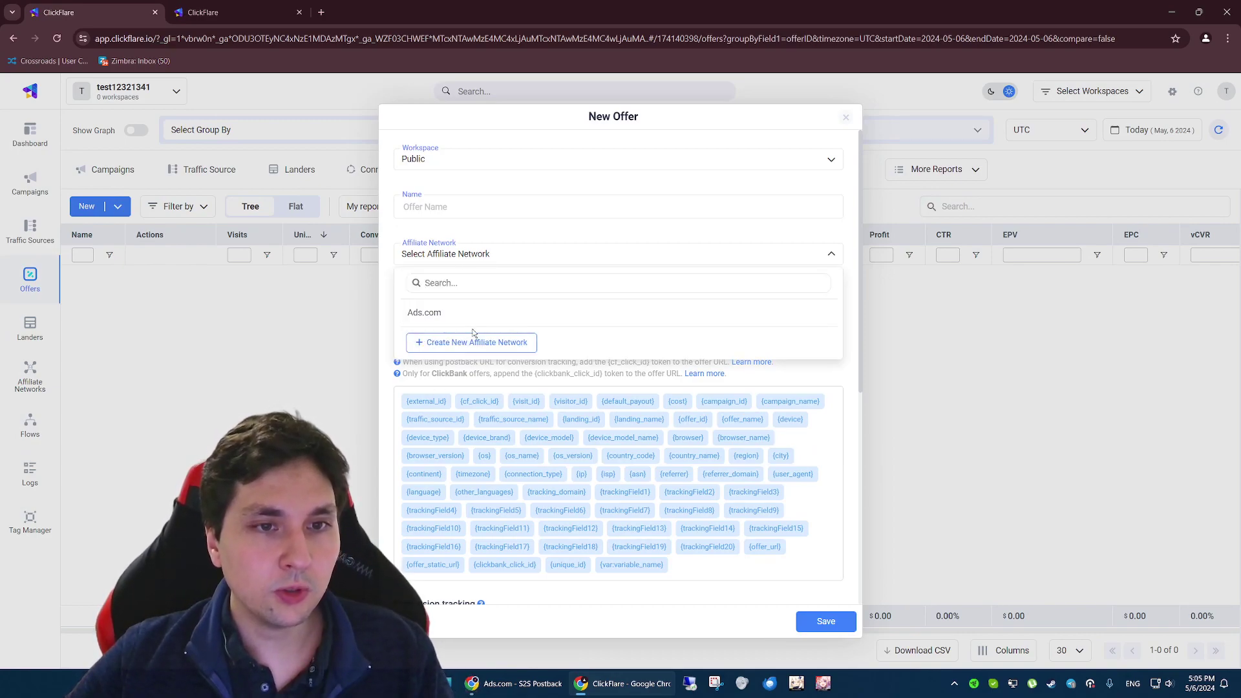
click(428, 312)
Step: Apply the TikTok offer URL template to the new offer and review the parameters inserted in its Offer Url
scroll(499, 285, down, 2)
scroll(499, 285, down, 2)
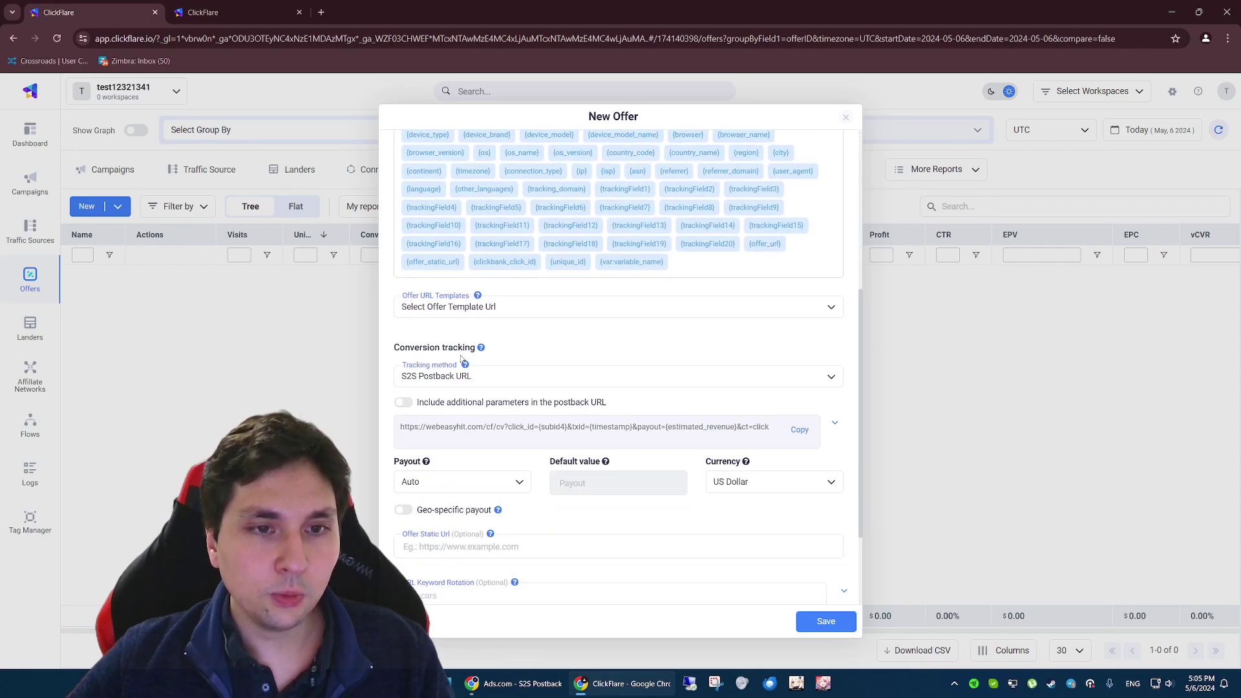
click(439, 316)
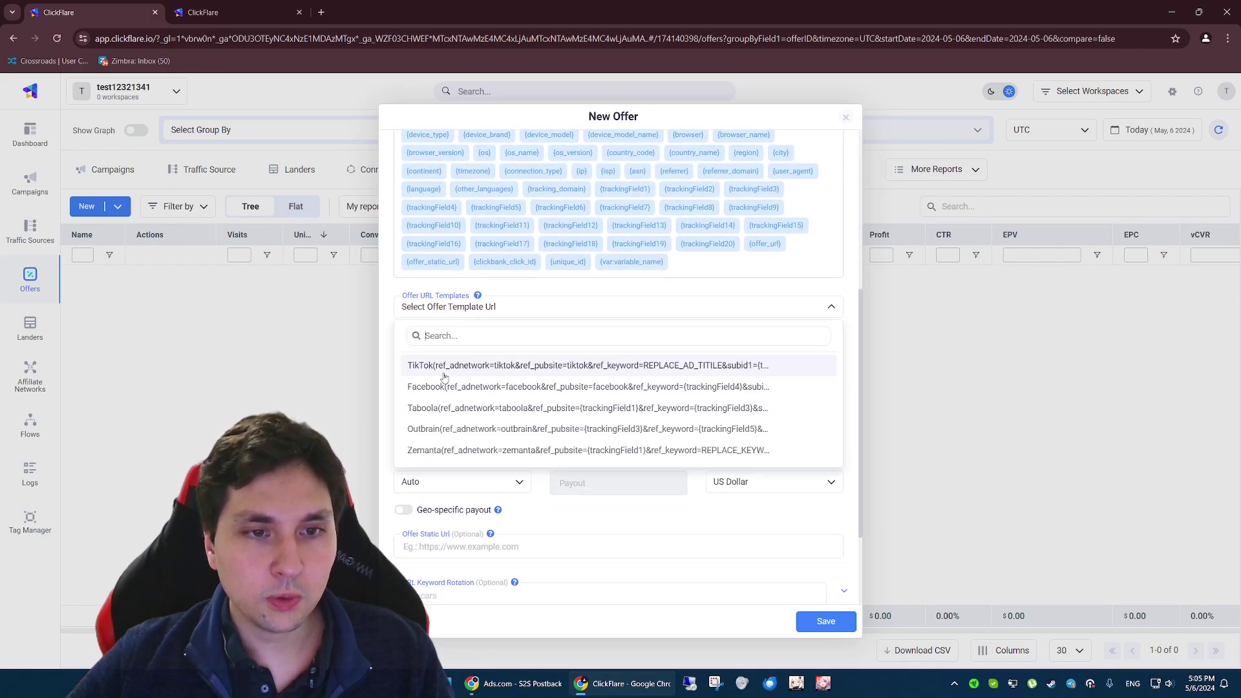
click(421, 366)
drag(429, 314, 401, 314)
click(431, 316)
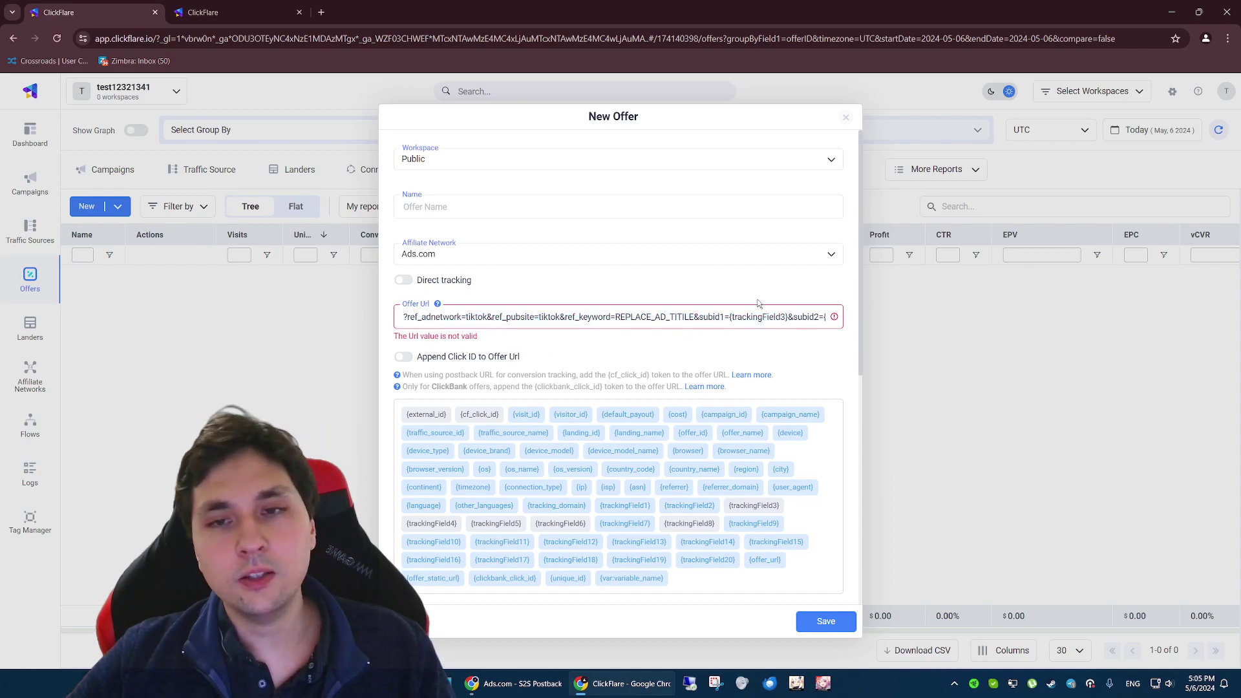
triple_click(708, 315)
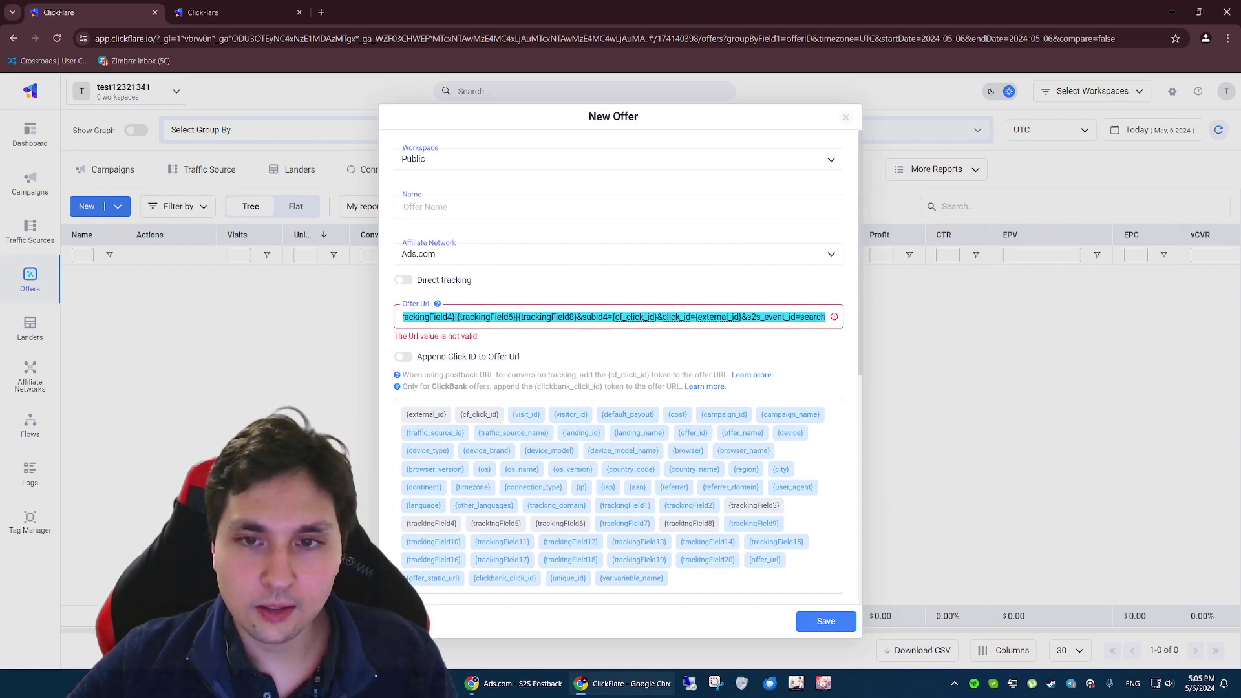
click(825, 317)
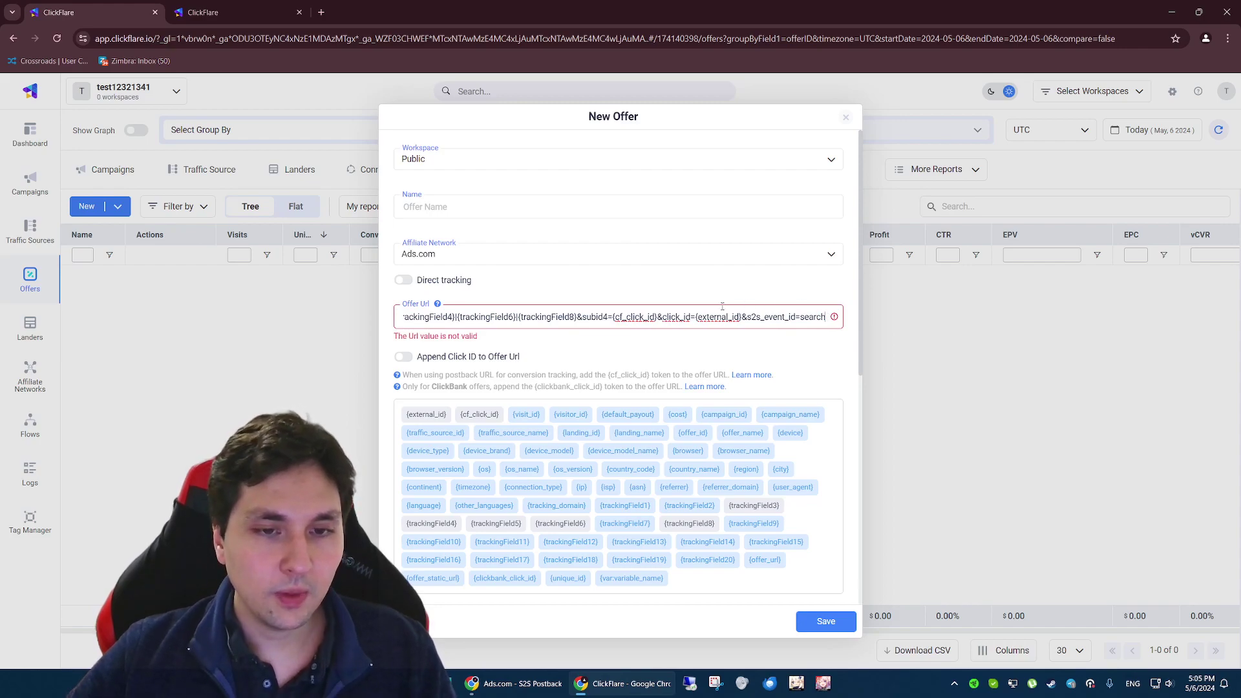